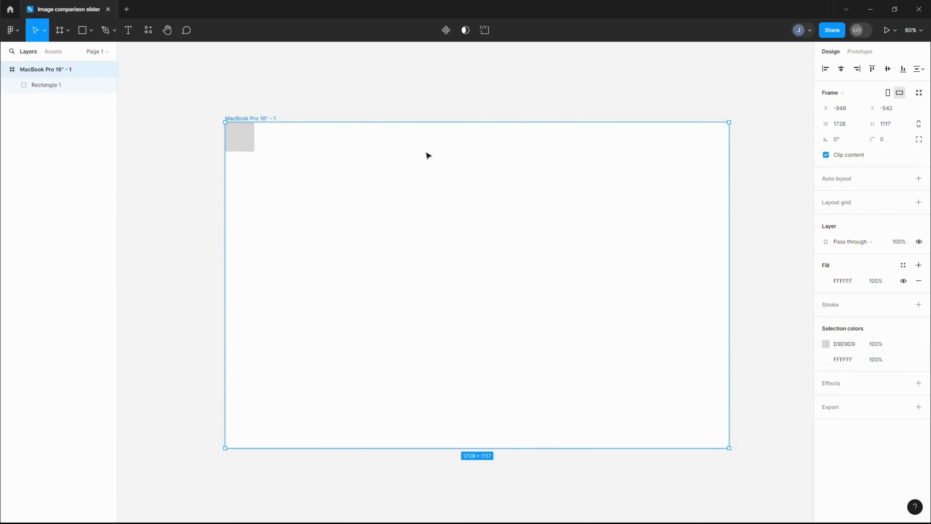
Resize the grey square in the MacBook Pro 16" - 1 frame to 1728 wide and 1117 high.
click(249, 136)
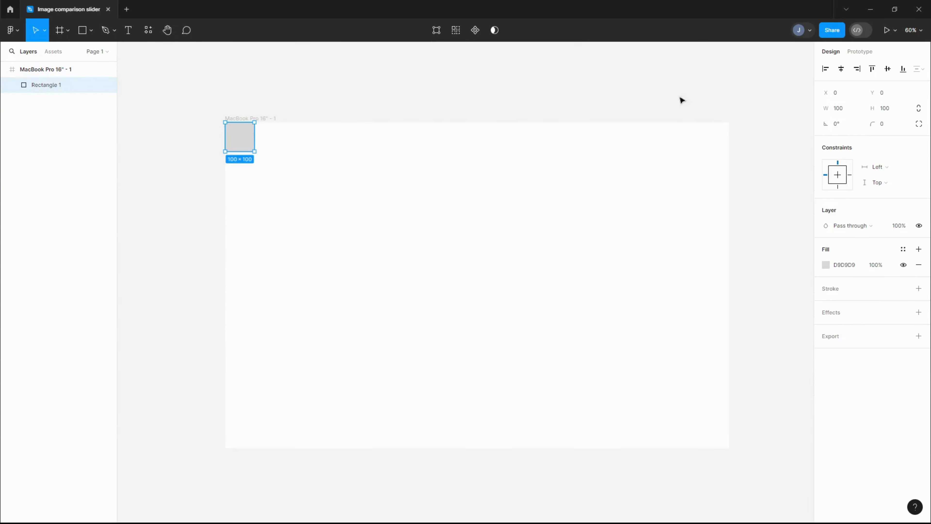
click(845, 109)
text(1728)
click(894, 111)
text(111)
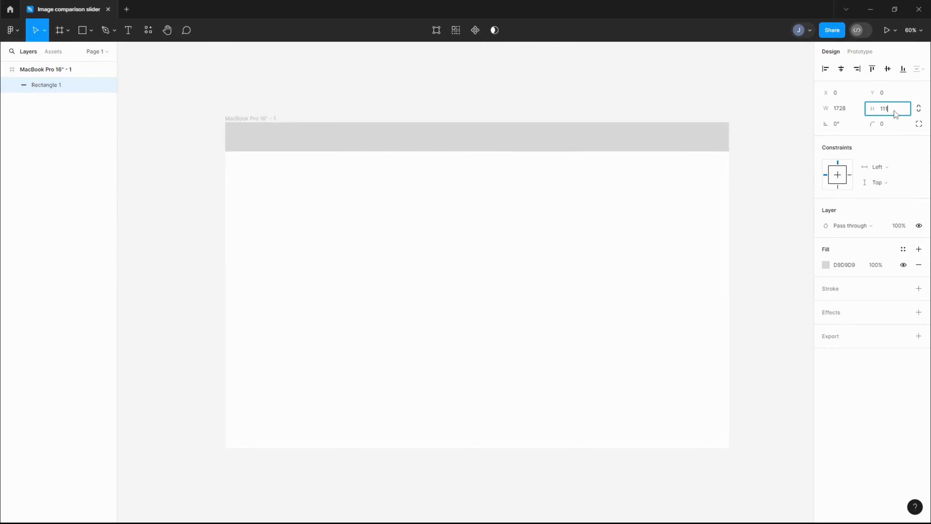
text(7)
click(765, 105)
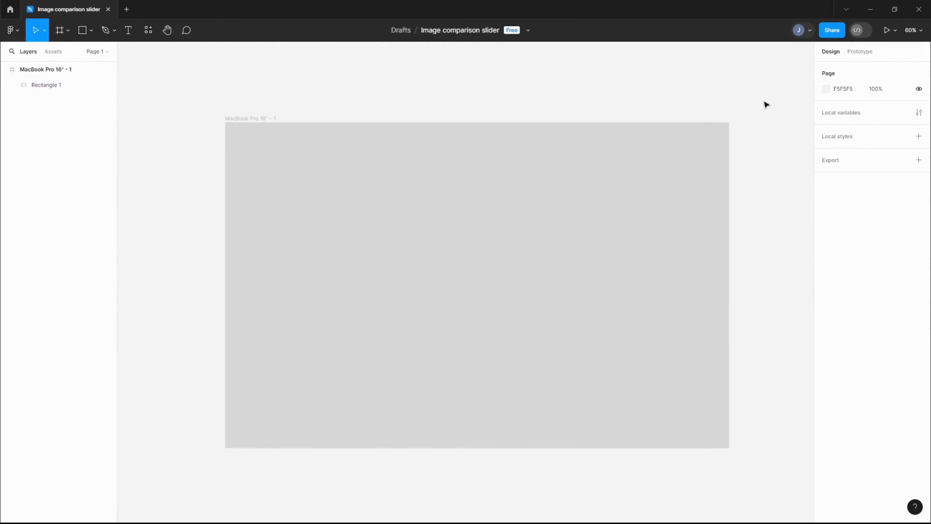
Replace the rectangle's solid fill with the mountains-rocks-night-starry-sky JPG image from the Downloads folder.
click(37, 87)
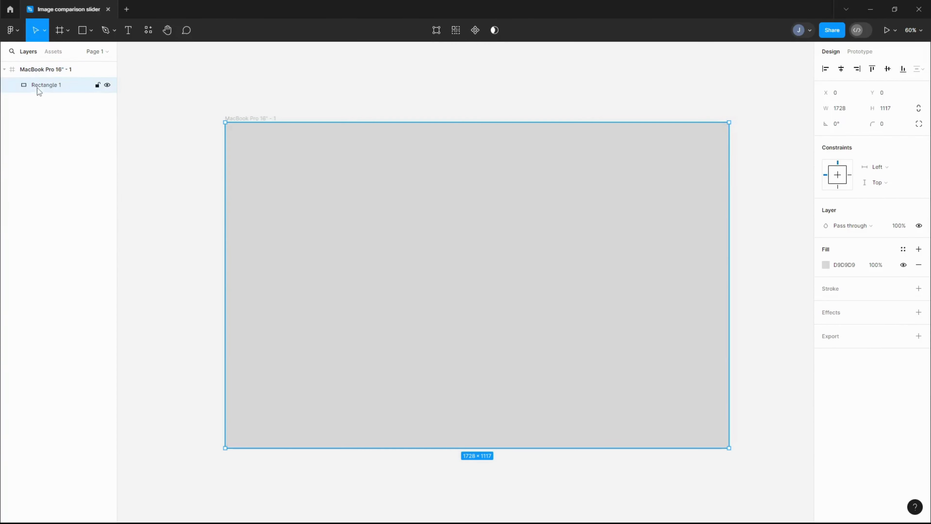
click(825, 265)
click(735, 261)
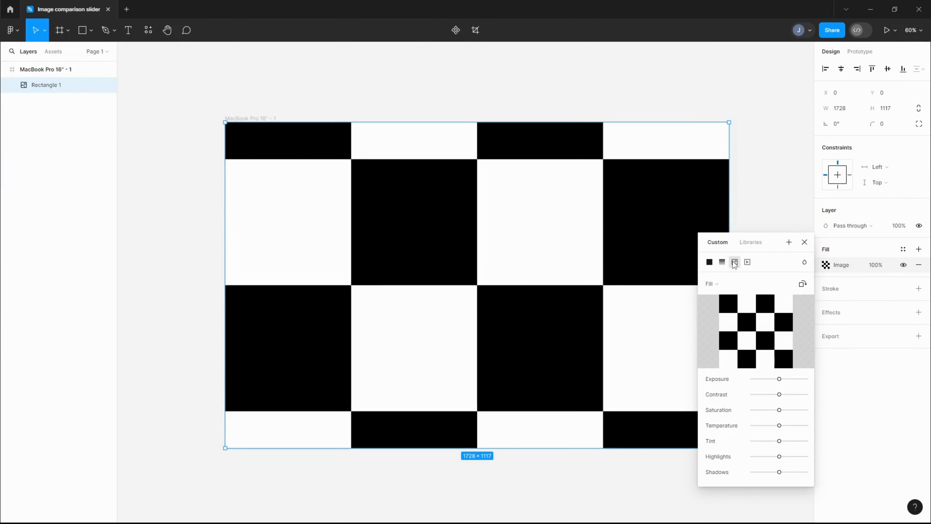
click(751, 330)
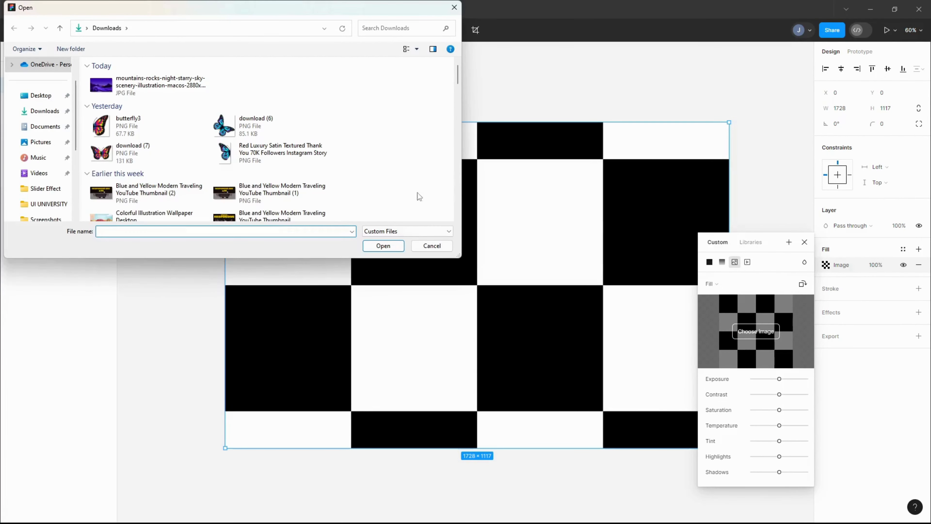
click(185, 94)
click(383, 245)
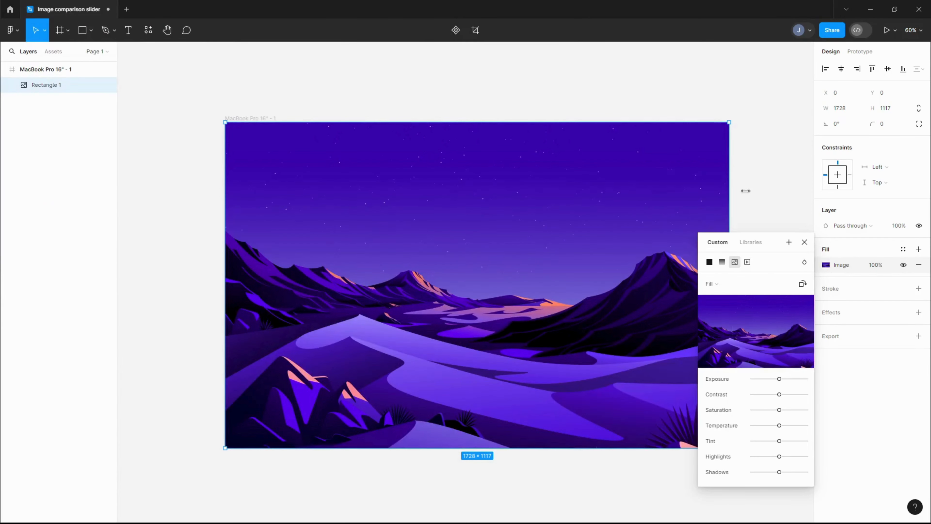
click(804, 242)
Center the image rectangle horizontally and vertically within its frame.
click(840, 68)
click(888, 73)
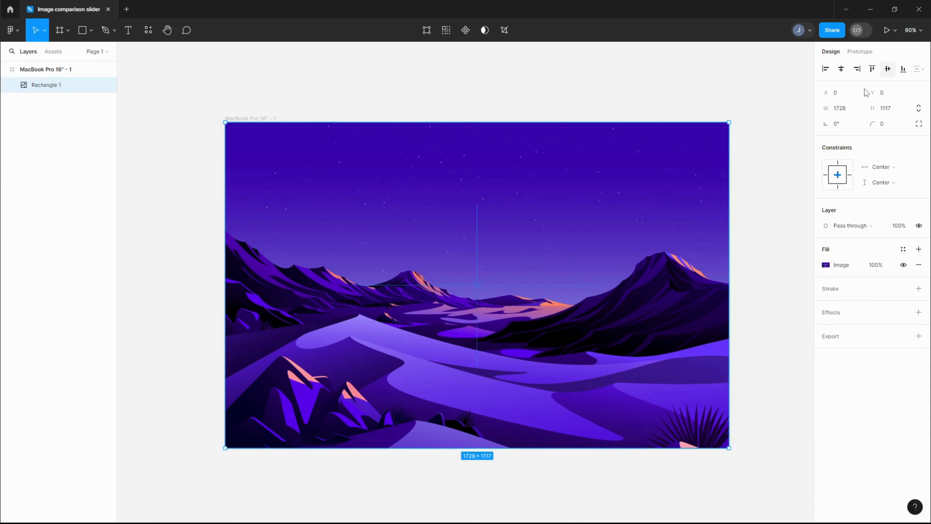
click(764, 221)
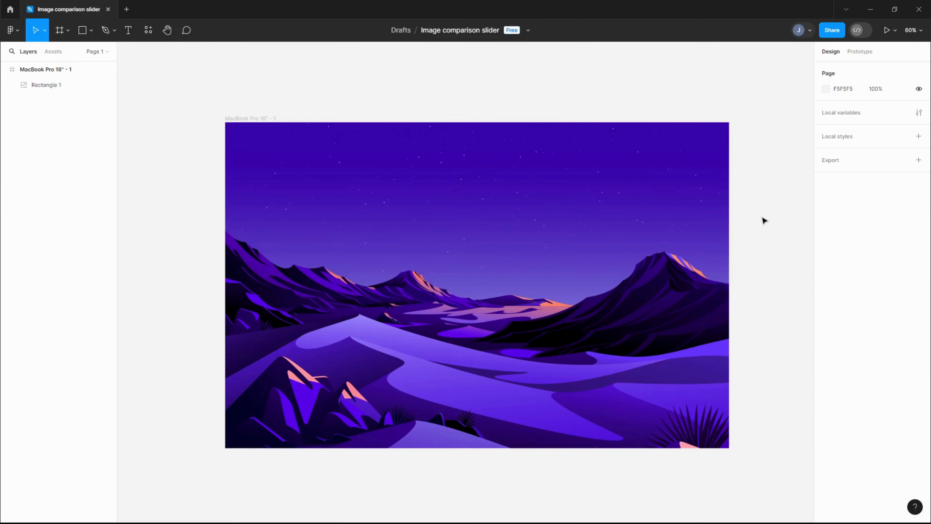
Duplicate the MacBook Pro 16" - 1 frame and select the image rectangle inside the copy.
click(563, 300)
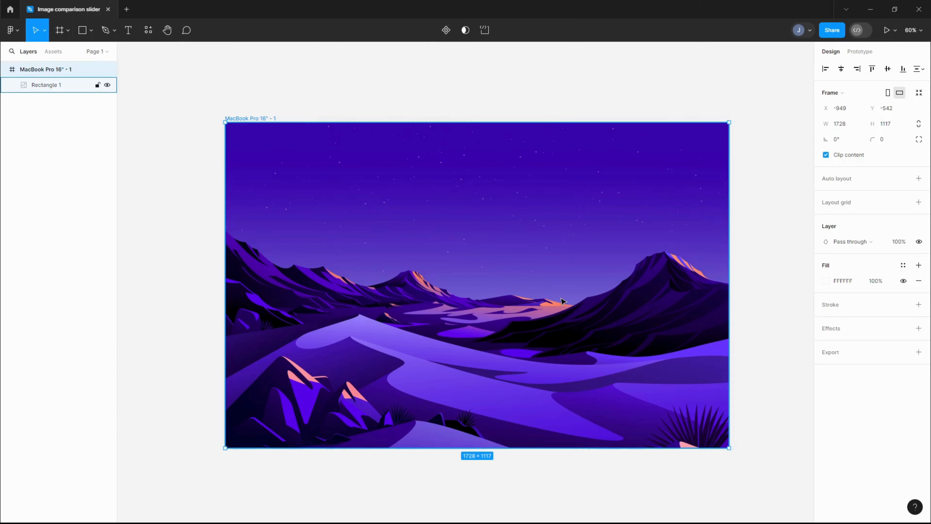
key(ctrl+d)
double_click(564, 301)
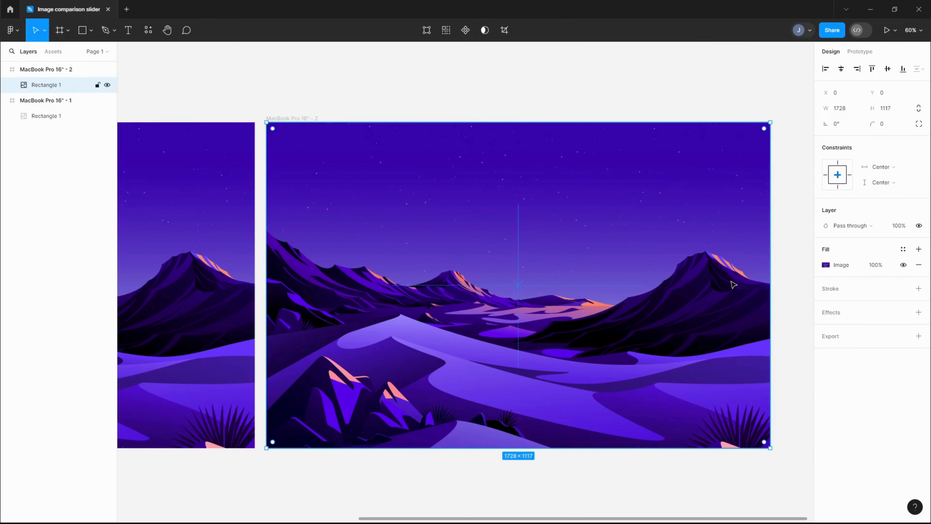
Raise the copied image's contrast and temperature to maximum and its saturation to nearly maximum.
click(826, 266)
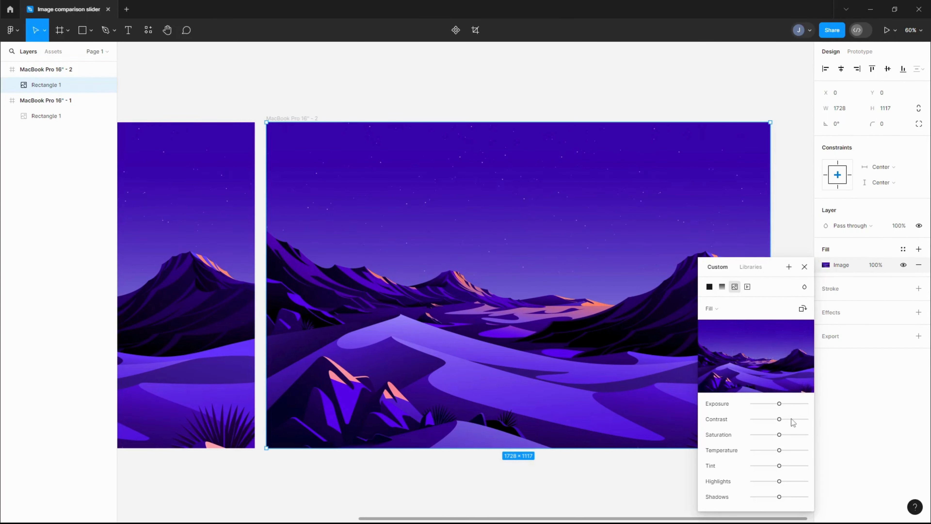
click(798, 418)
drag(798, 419, 809, 418)
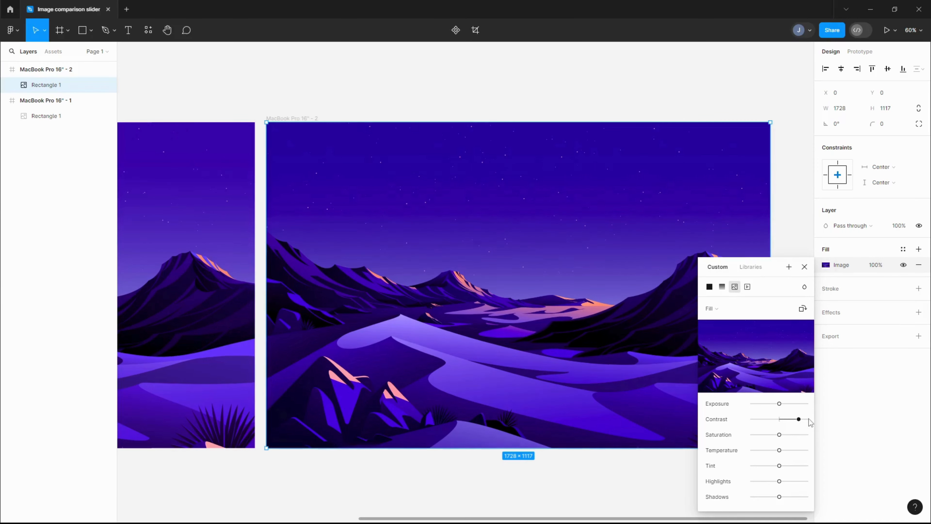
click(797, 434)
click(806, 434)
drag(798, 450, 809, 450)
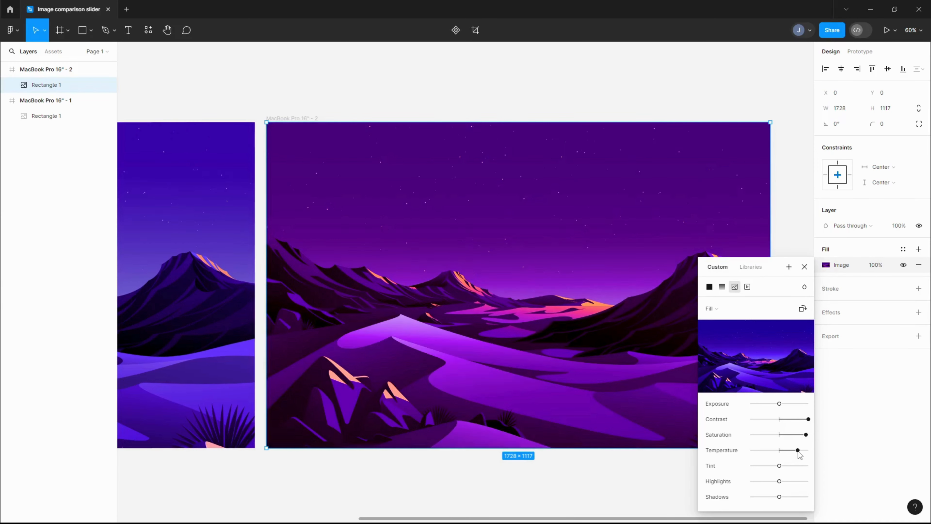
Raise the copied image's tint and highlights to maximum and its shadows to nearly maximum.
click(802, 465)
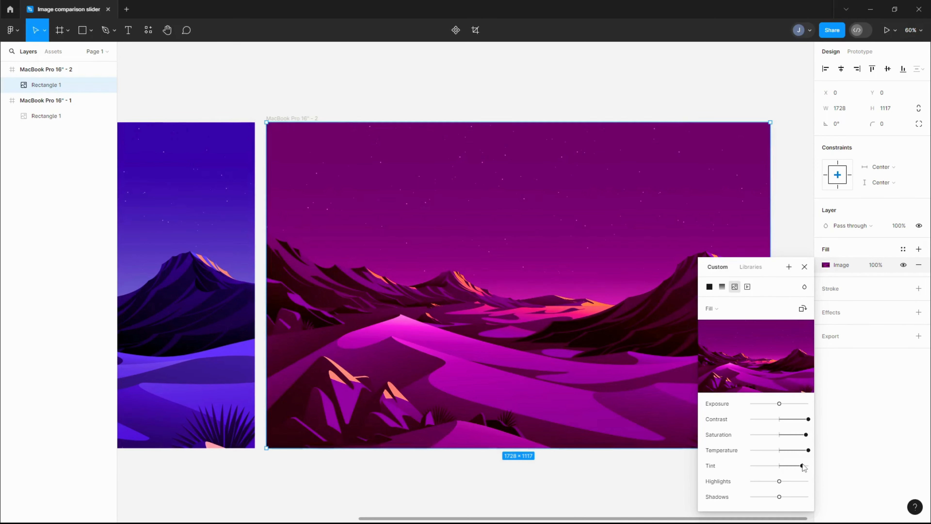
click(808, 465)
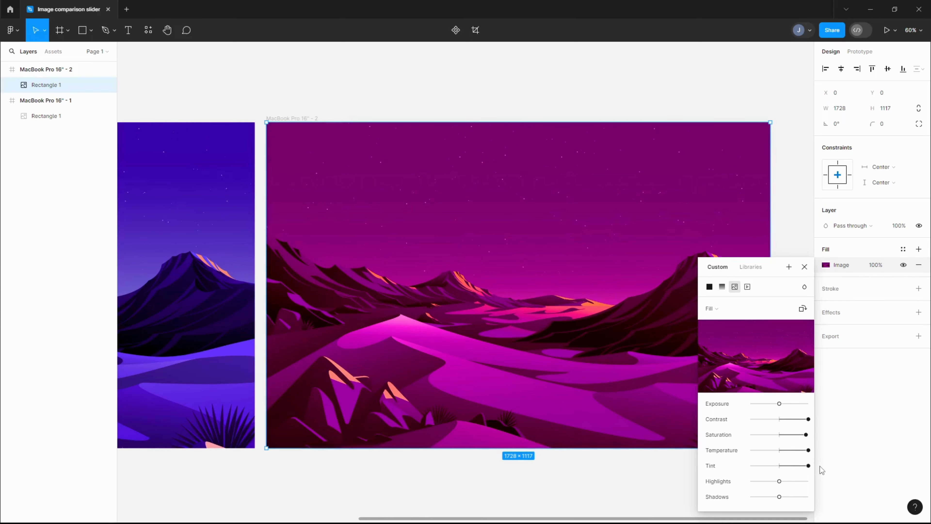
click(789, 481)
drag(790, 483, 814, 481)
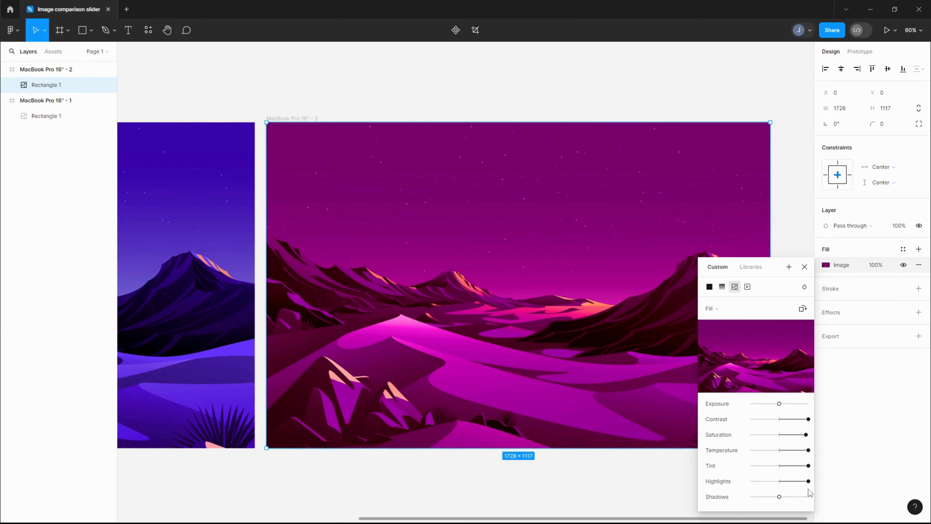
click(804, 497)
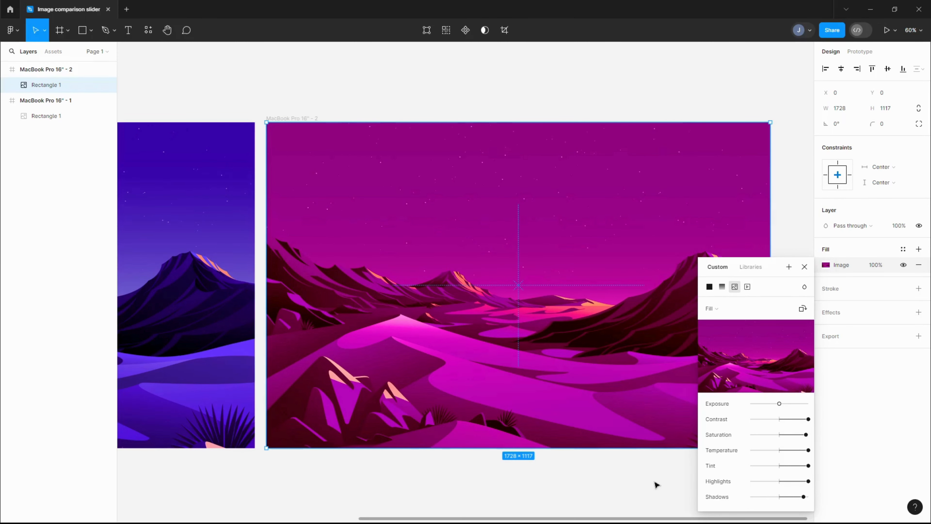
click(804, 267)
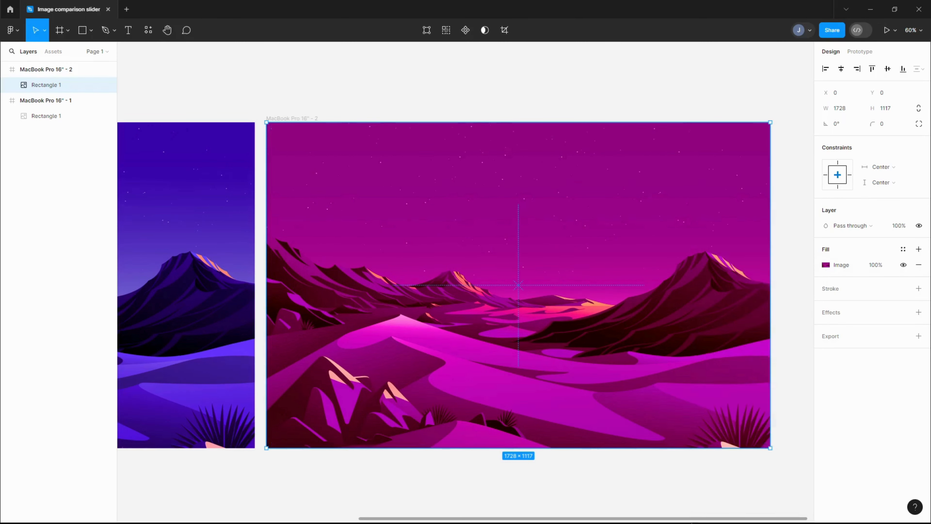
click(689, 493)
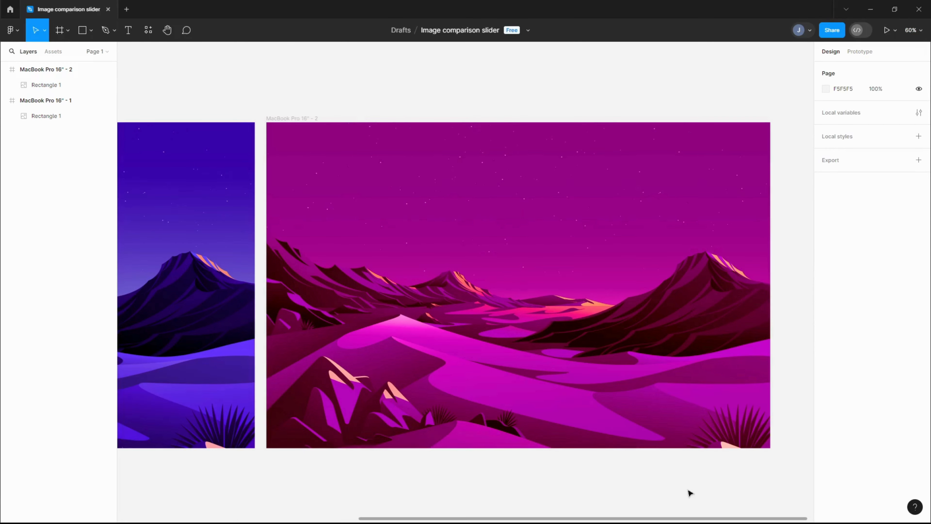
Nest the recolored MacBook Pro 16" - 2 frame inside MacBook Pro 16" - 1 and center it in both directions.
drag(625, 348, 279, 346)
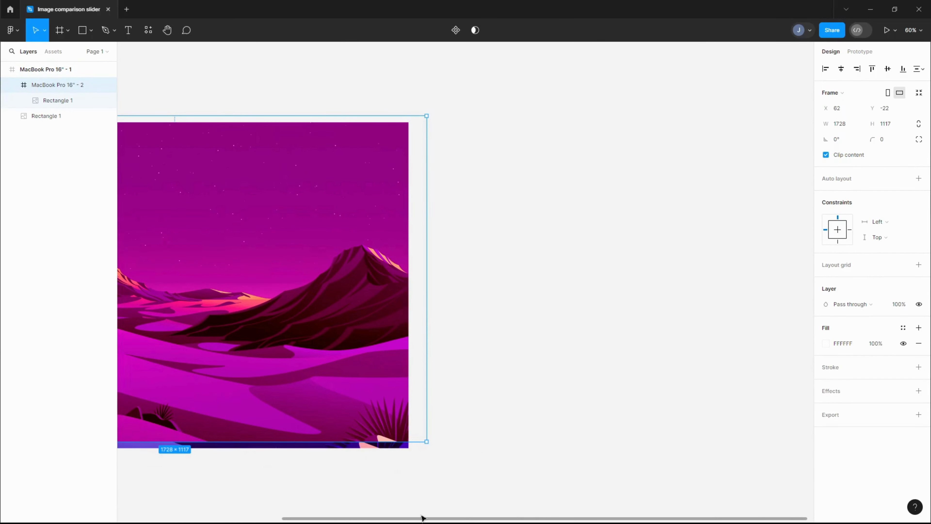
drag(423, 518, 206, 483)
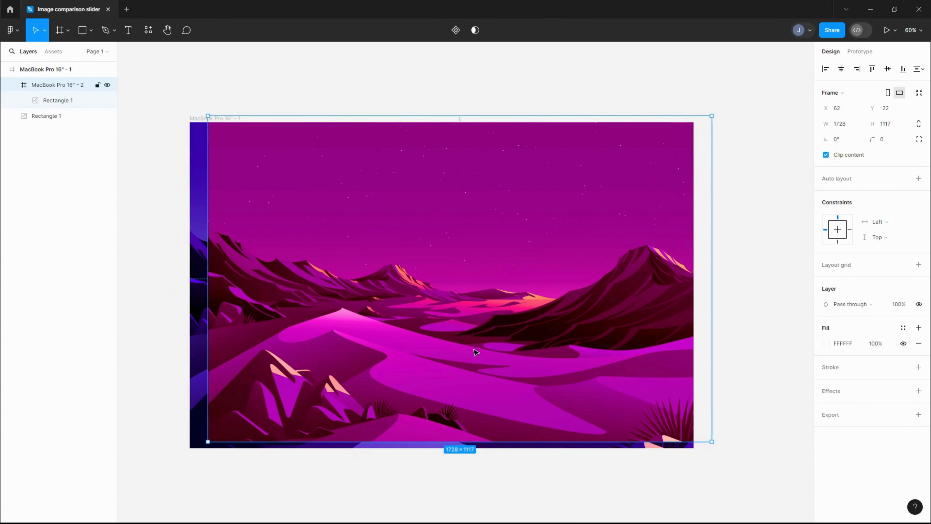
mouse_move(506, 349)
mouse_down()
mouse_move(476, 350)
mouse_move(490, 353)
mouse_up()
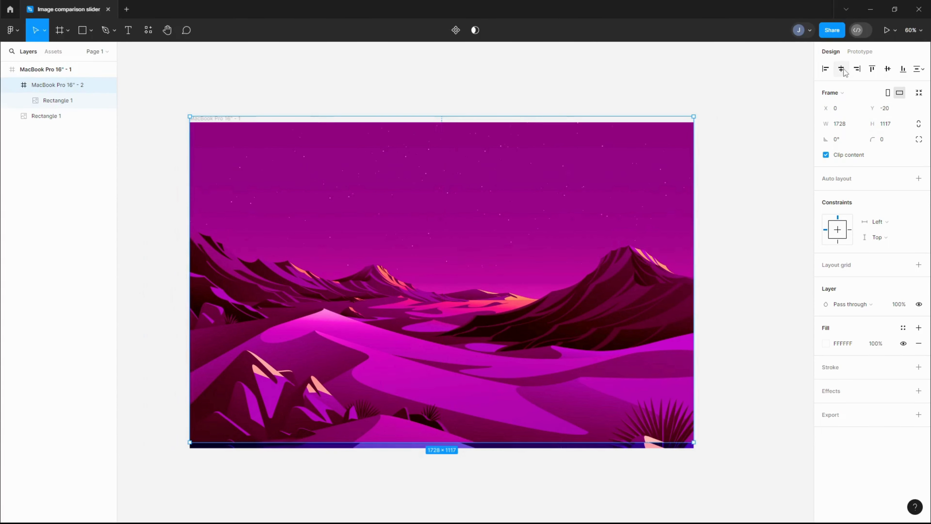
click(887, 69)
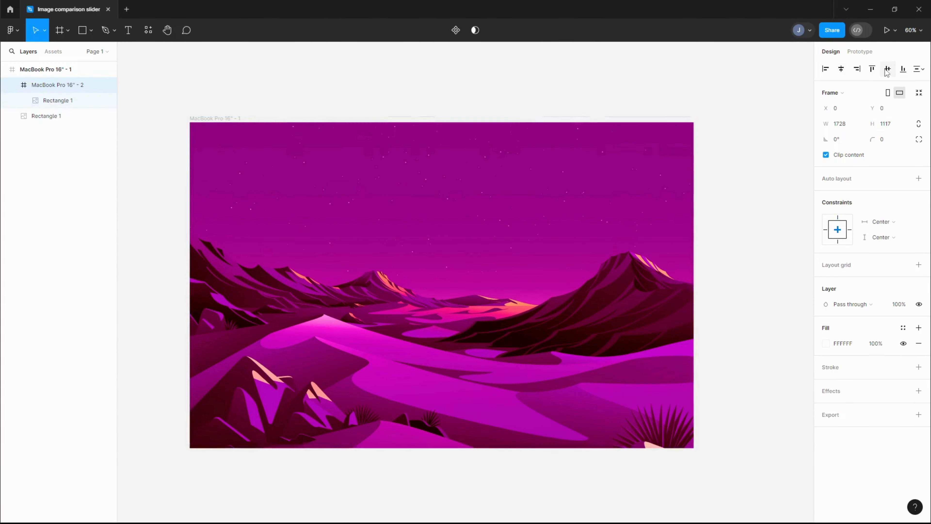
click(764, 244)
Reposition the outer MacBook Pro 16" - 1 frame at about X -831, Y -532.
click(493, 262)
drag(493, 262, 526, 266)
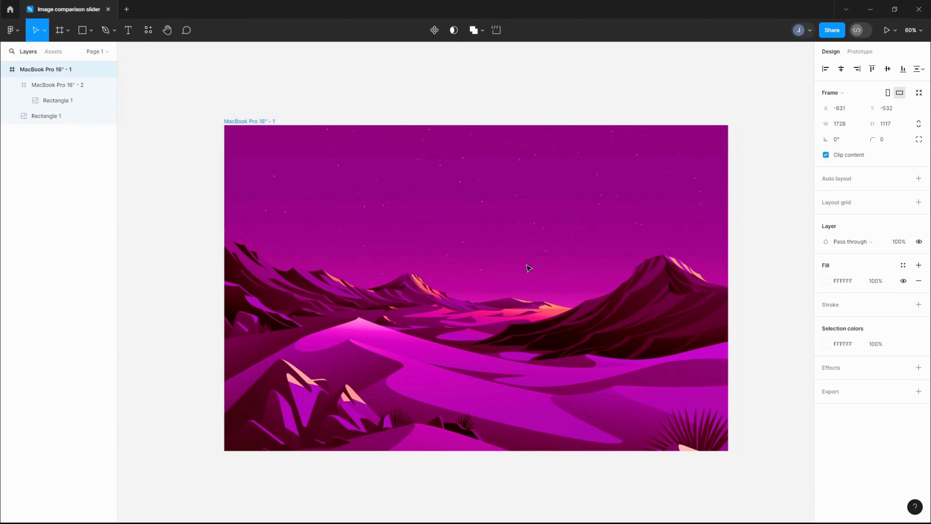
click(774, 245)
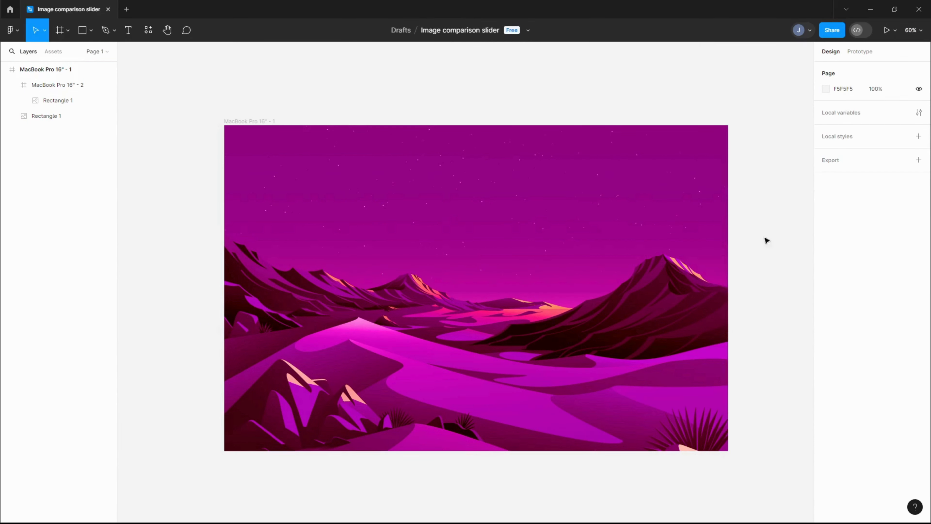
Add a 100 × 100 rectangle inside the MacBook Pro 16" - 2 frame and place it at X 0, Y 0.
click(91, 31)
click(92, 54)
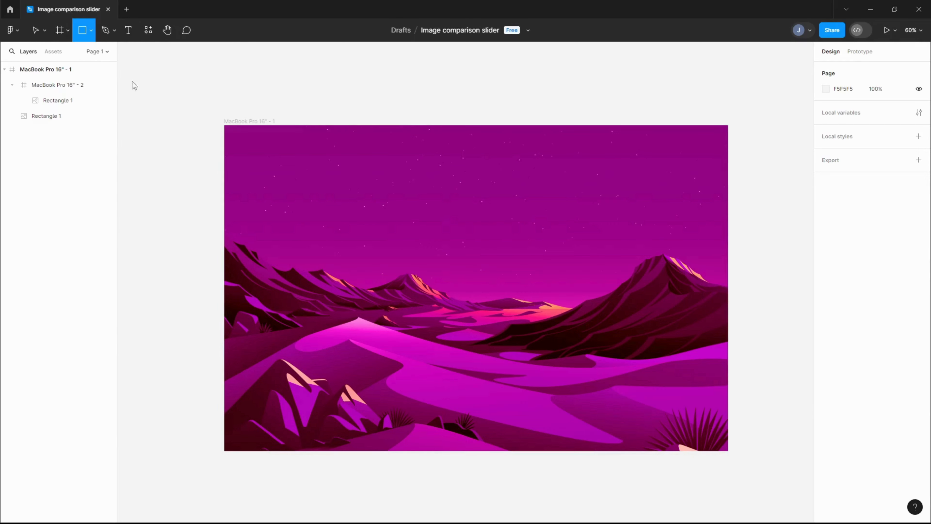
click(253, 144)
drag(254, 148, 241, 145)
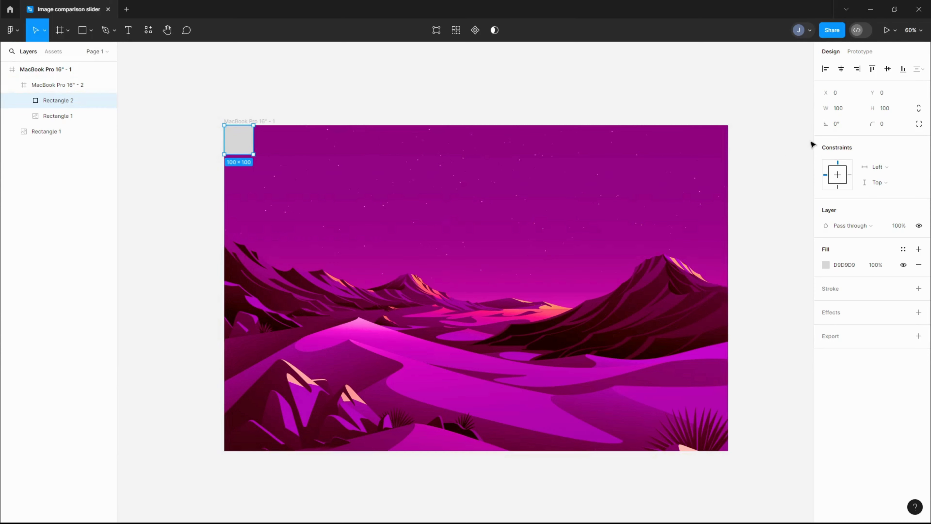
Resize the new rectangle to 1728 wide and 1117 high so it covers the frame.
click(854, 111)
click(890, 112)
text(1117)
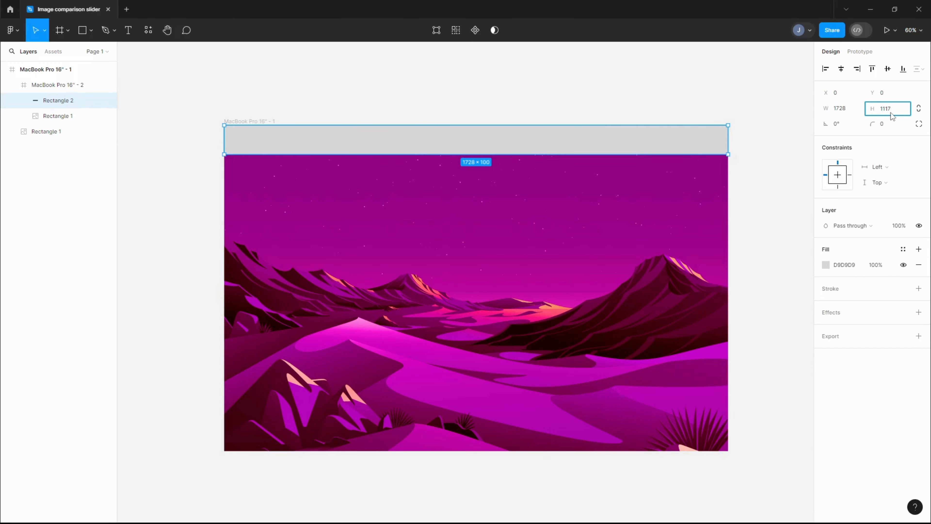
click(782, 114)
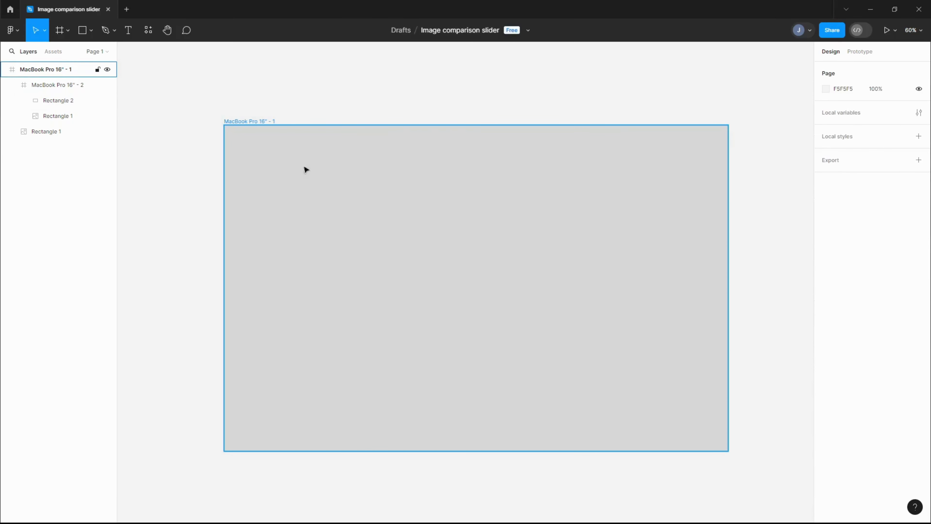
Halve the width of Rectangle 2 to 864 so it covers half of the image.
click(269, 219)
click(70, 100)
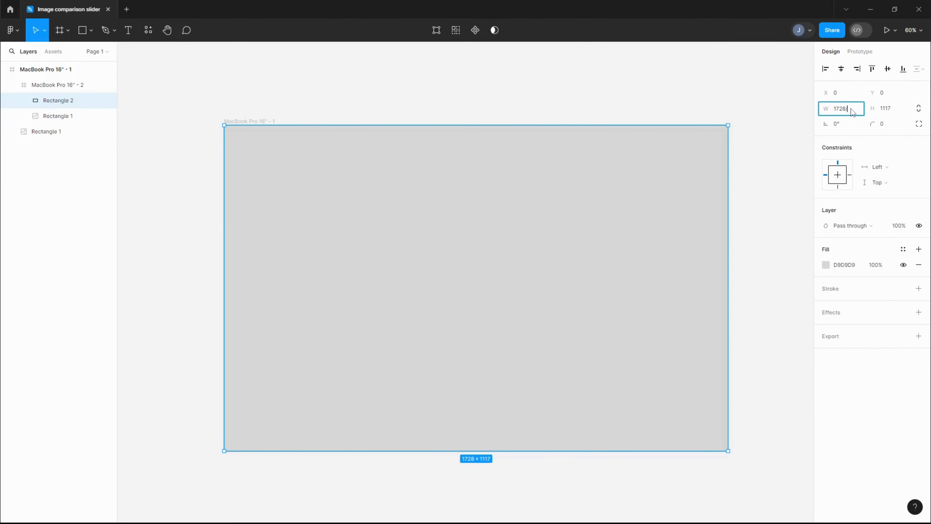
key(Return)
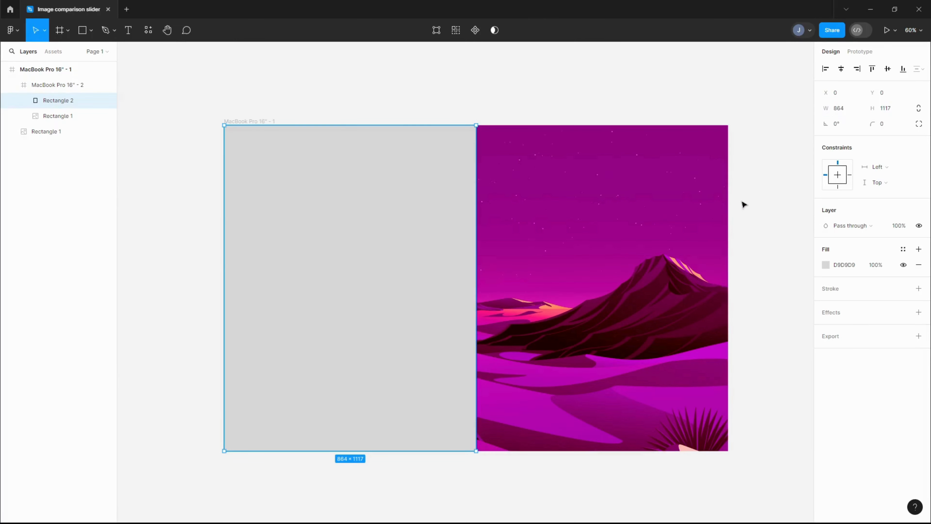
click(759, 203)
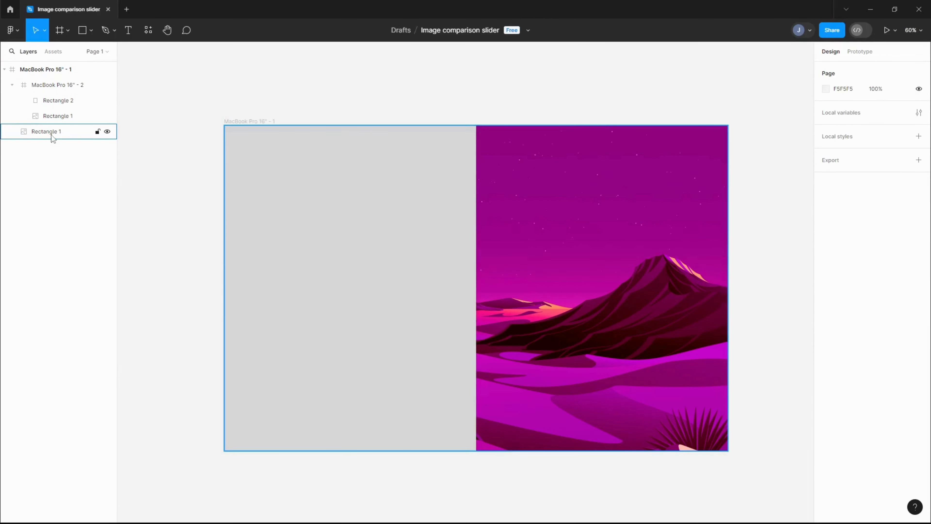
Move the outer Rectangle 1 image above Rectangle 2 inside MacBook Pro 16" - 2 and mask it with Rectangle 2.
drag(52, 132, 65, 93)
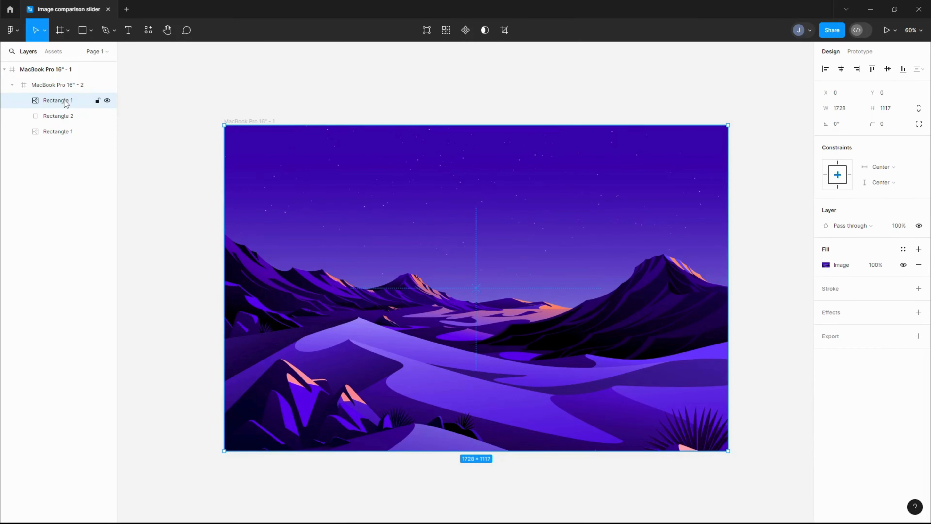
shift+click(65, 116)
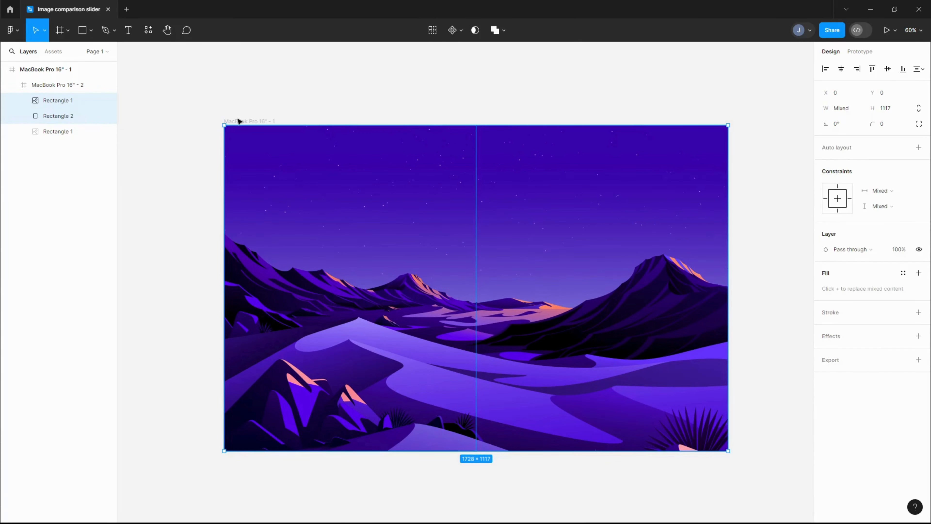
click(475, 30)
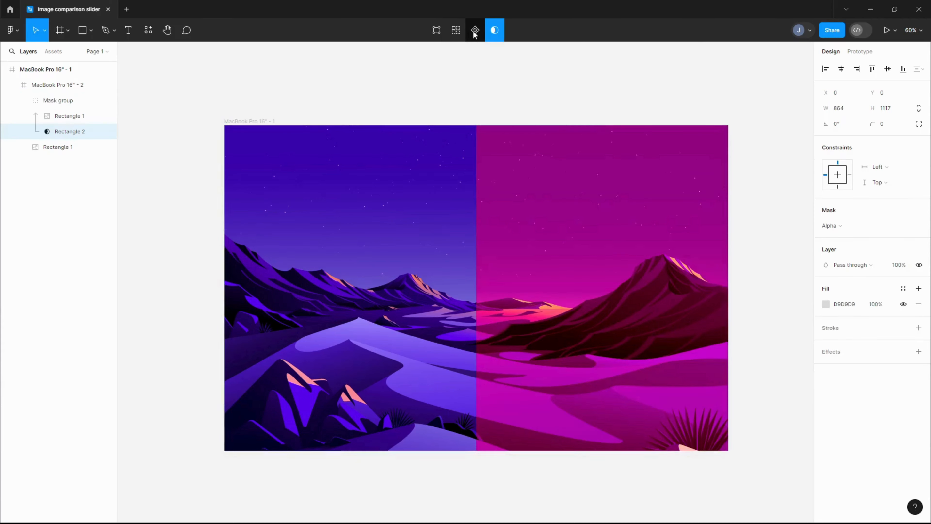
click(484, 88)
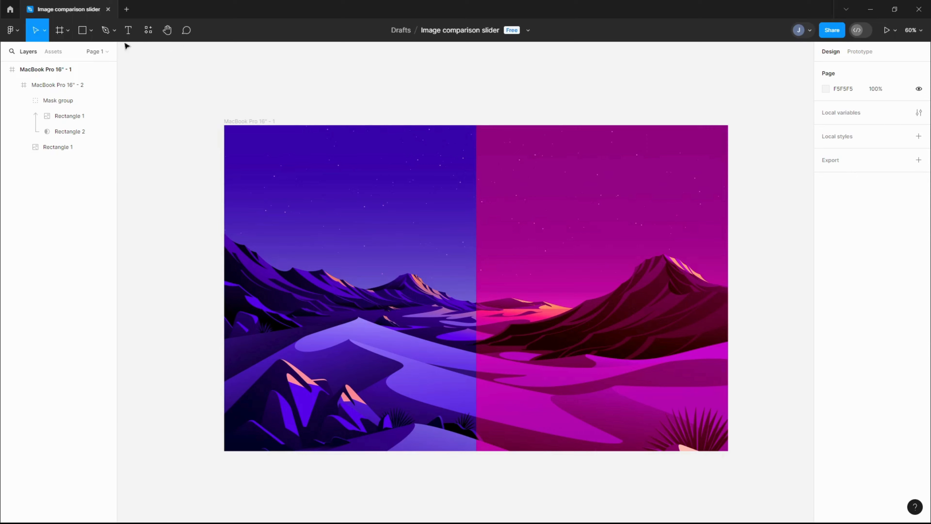
Draw a vertical line at X 864 along the split between the images, 1117 long from the frame's upper to lower edge.
click(91, 33)
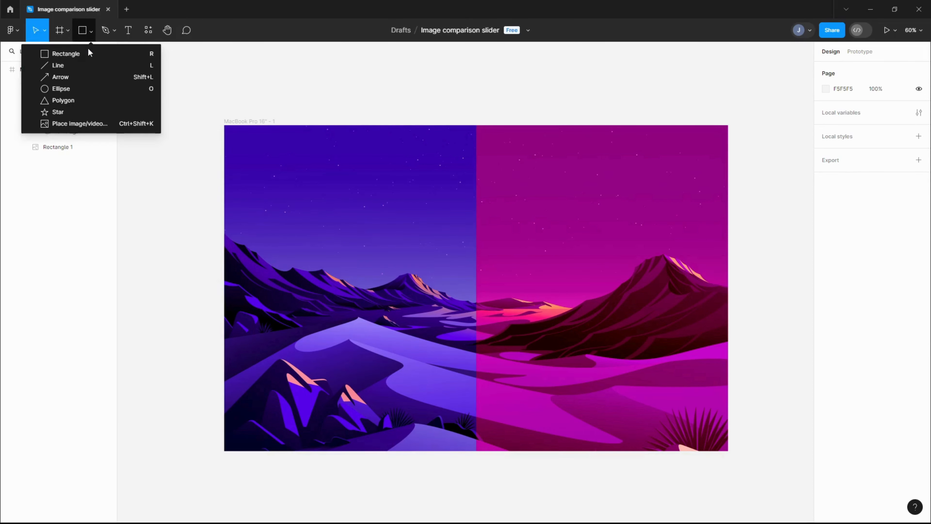
click(84, 63)
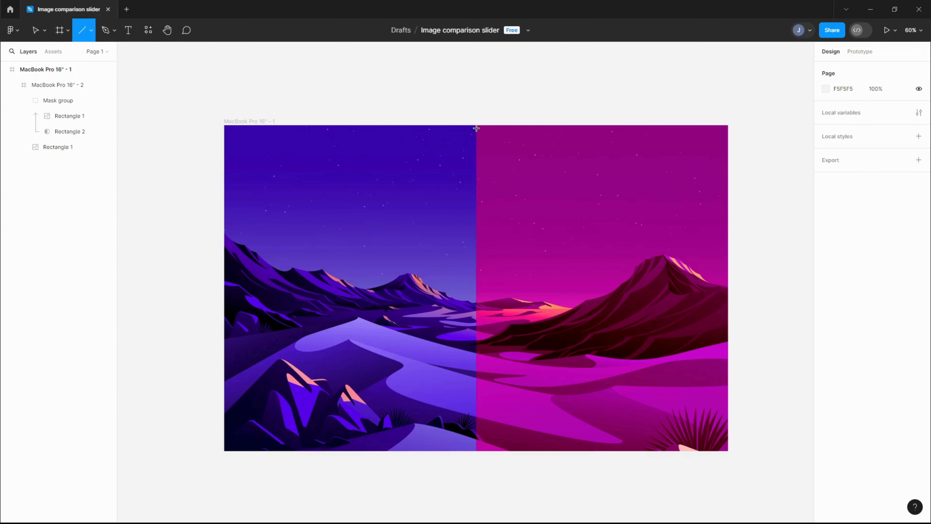
drag(477, 125, 476, 451)
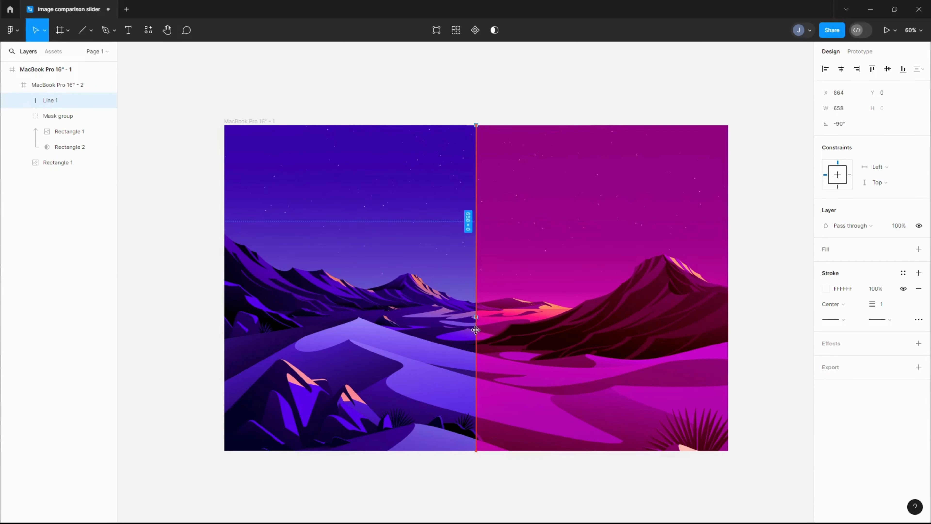
drag(476, 330, 477, 454)
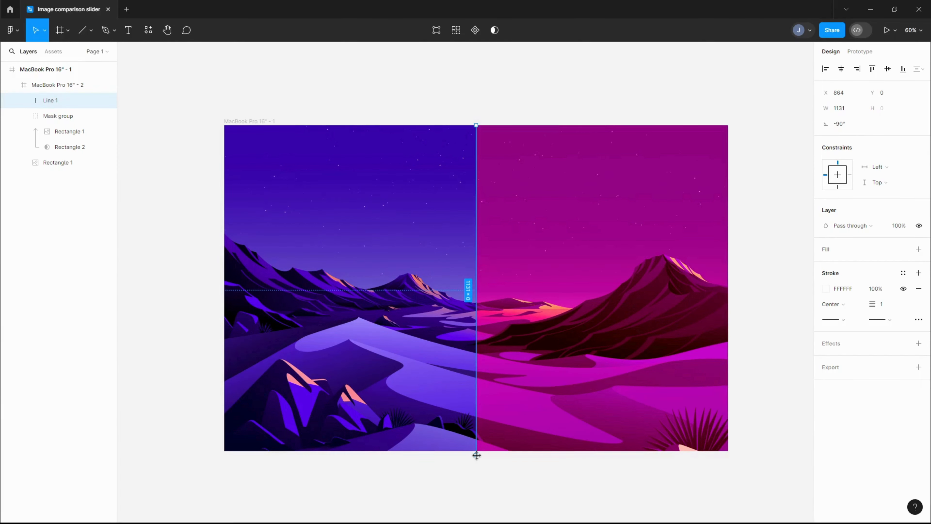
drag(477, 454, 476, 450)
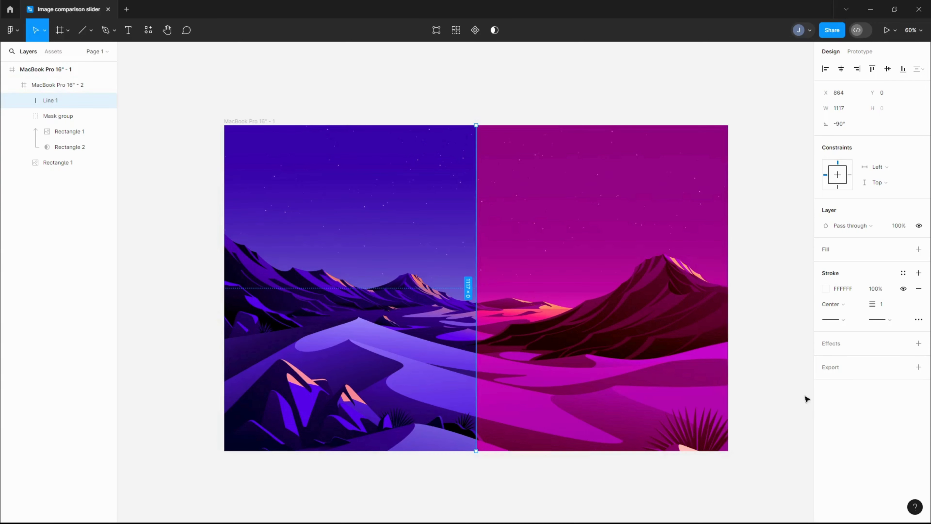
Set the divider line's stroke thickness to 5.
click(891, 308)
text(5)
click(791, 313)
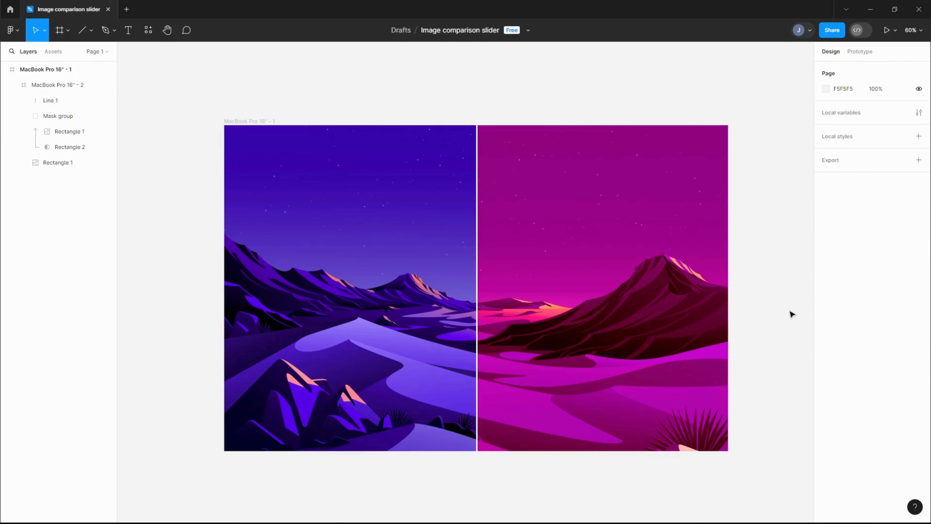
Place an ellipse over the middle of the divider line and resize it to 60 × 60.
click(91, 34)
click(81, 88)
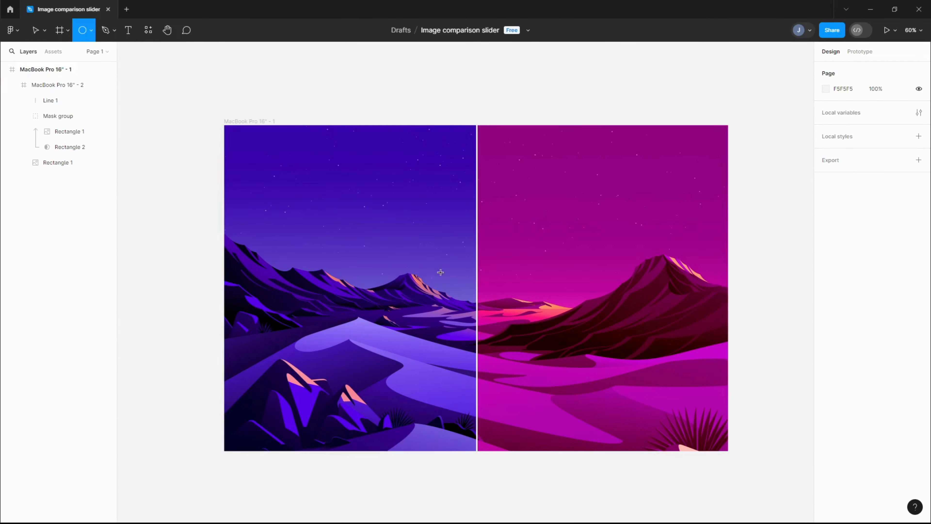
click(477, 286)
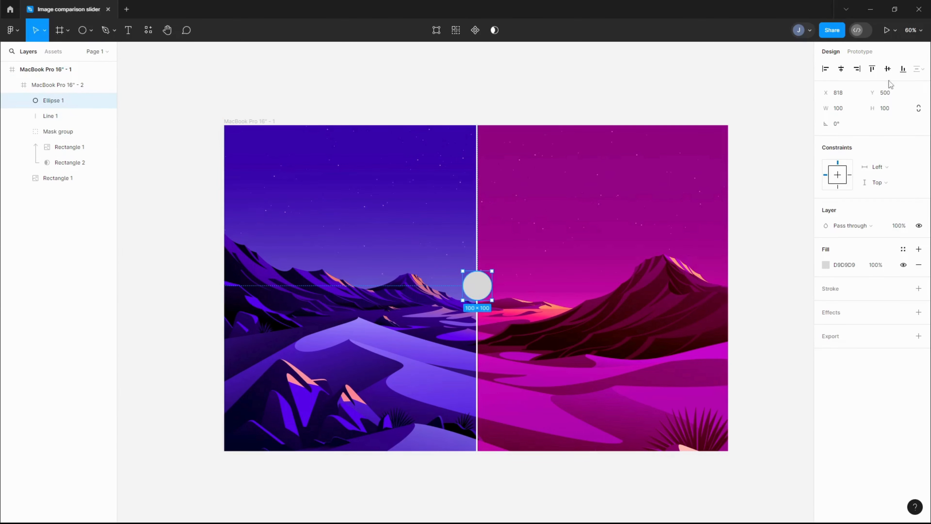
click(845, 113)
text(60)
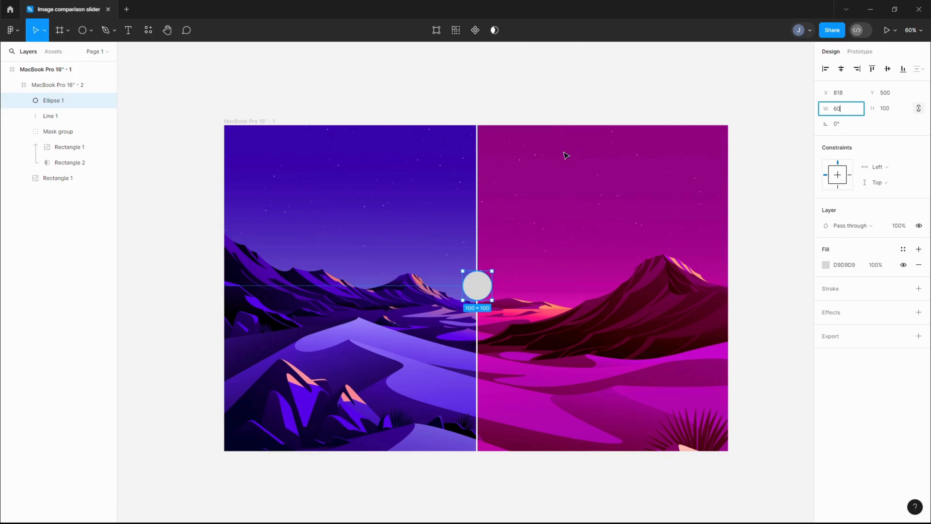
click(565, 152)
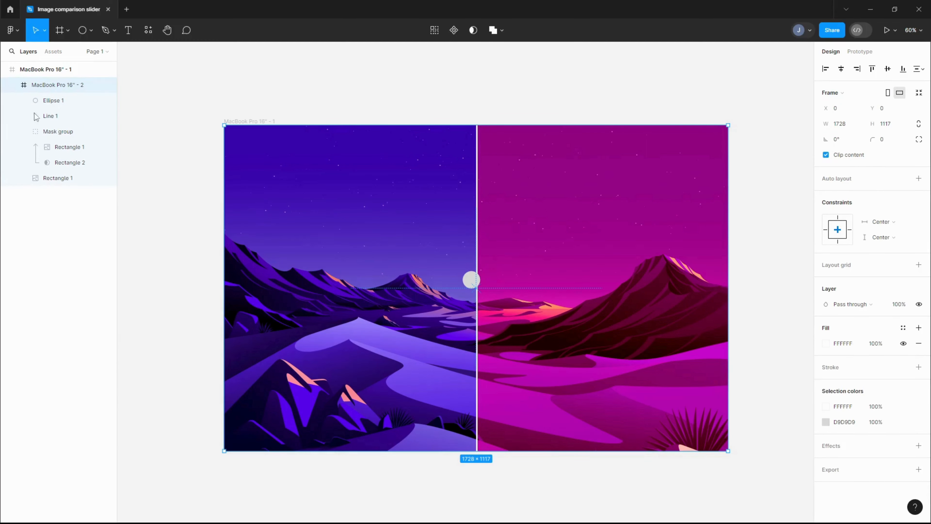
Centre the ellipse horizontally and vertically in the frame and set its fill to FFFFFF.
click(472, 281)
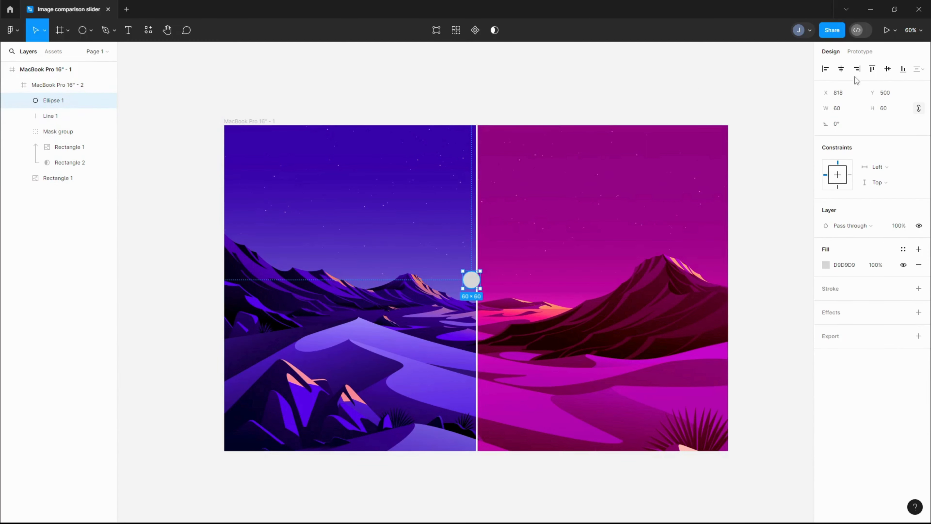
click(840, 69)
click(887, 69)
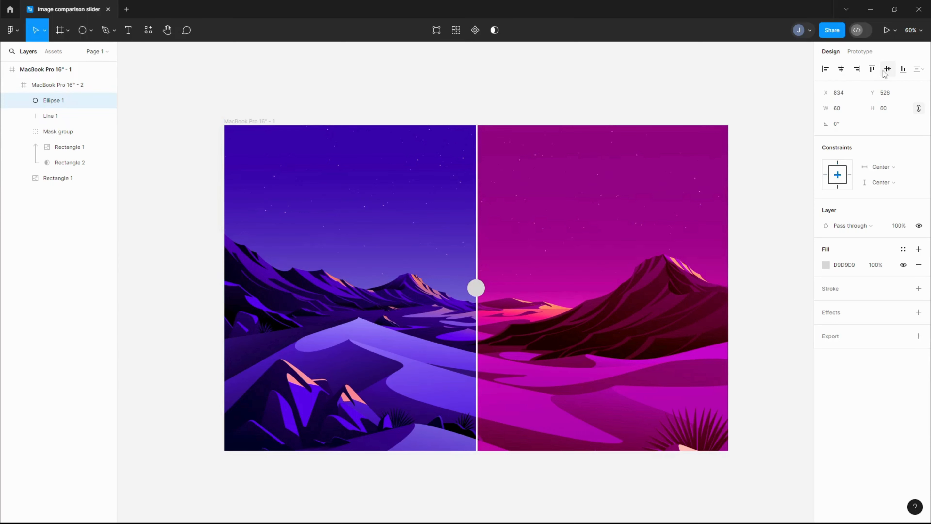
click(826, 265)
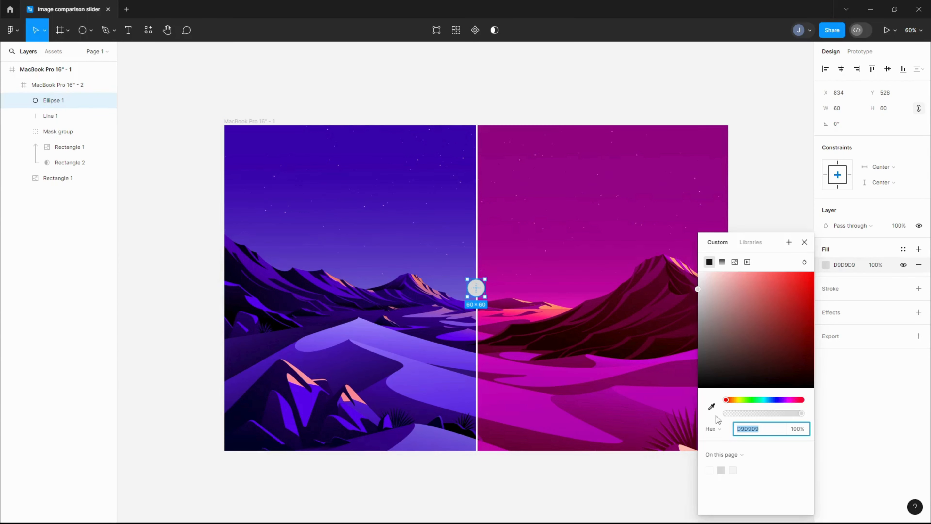
text(FFFFFF)
key(Return)
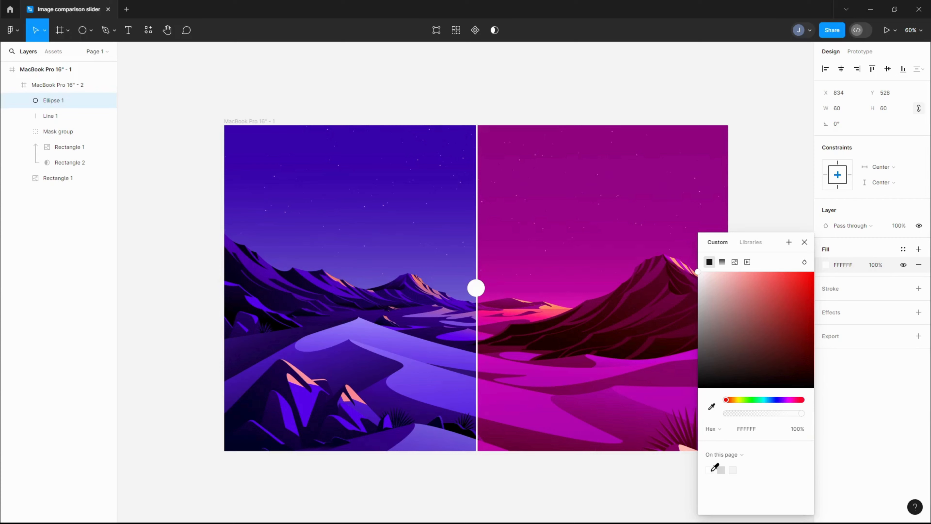
Add a drop shadow to the ellipse with blur 20 and spread 10.
click(835, 316)
click(835, 316)
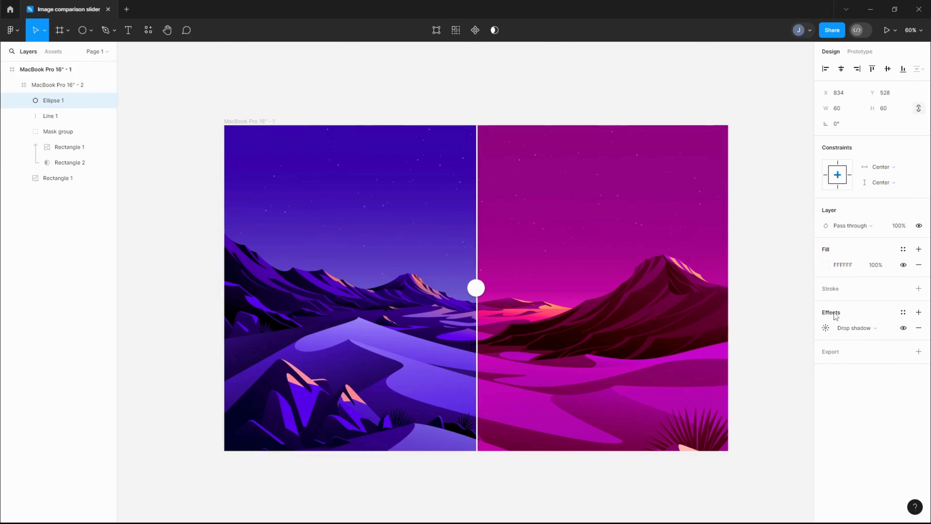
click(826, 327)
click(791, 355)
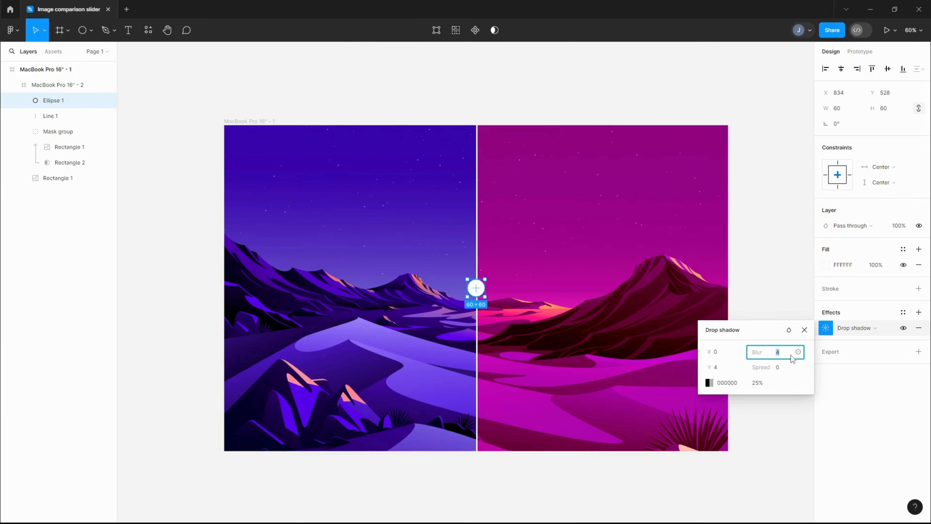
click(787, 368)
text(1)
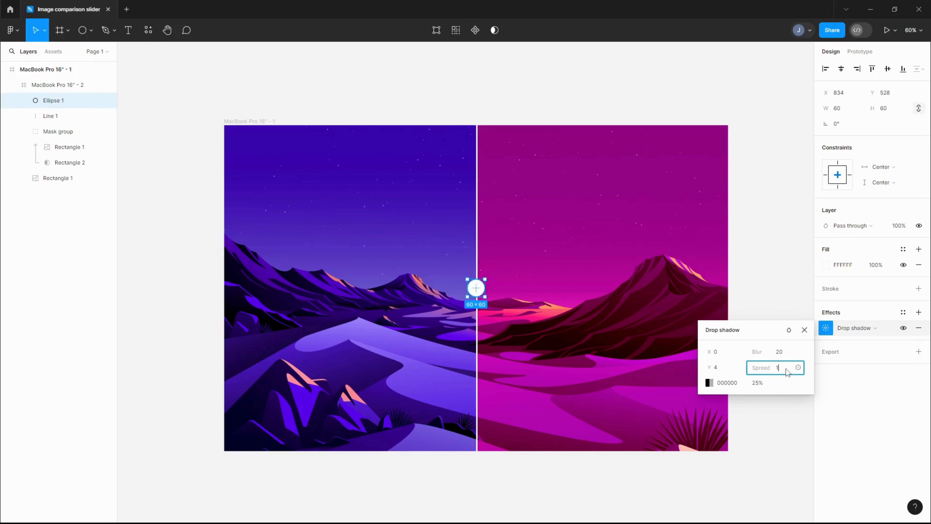
text(0)
key(Return)
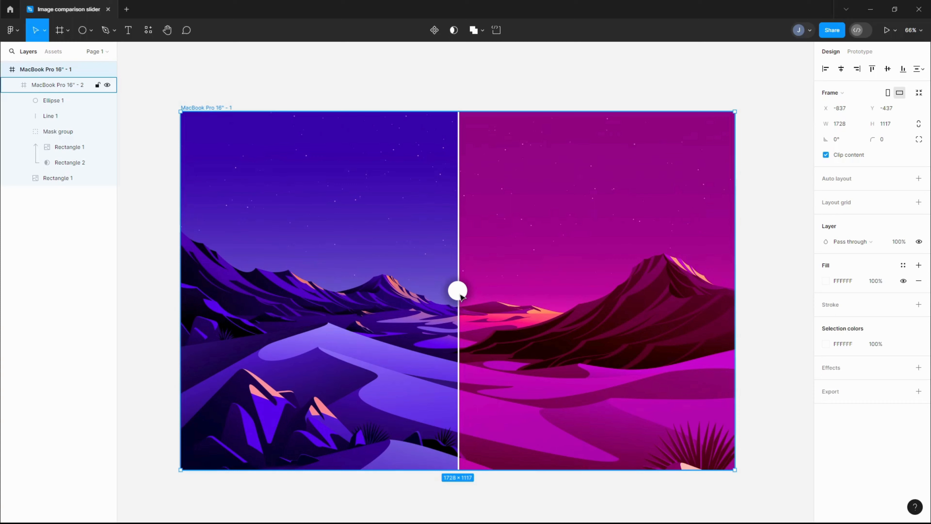
Group Ellipse 1 and Line 1 into one slider handle.
double_click(459, 295)
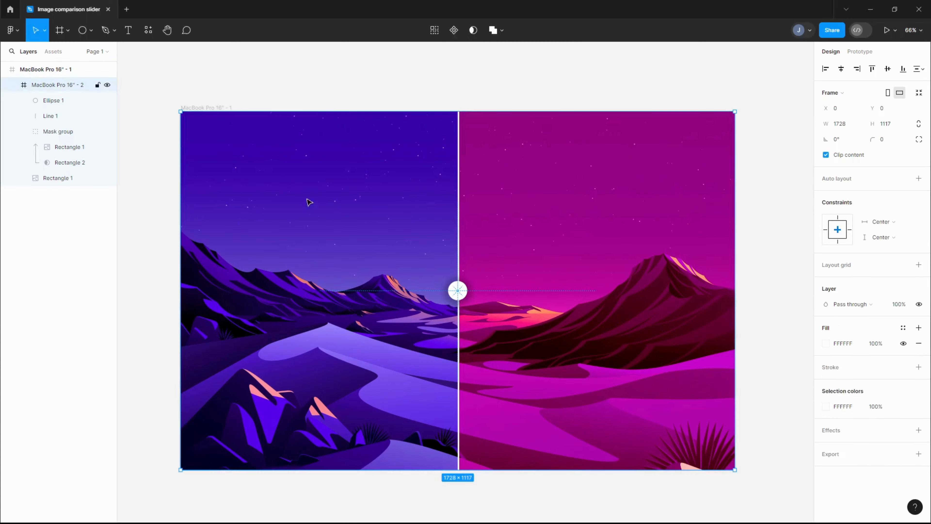
click(56, 103)
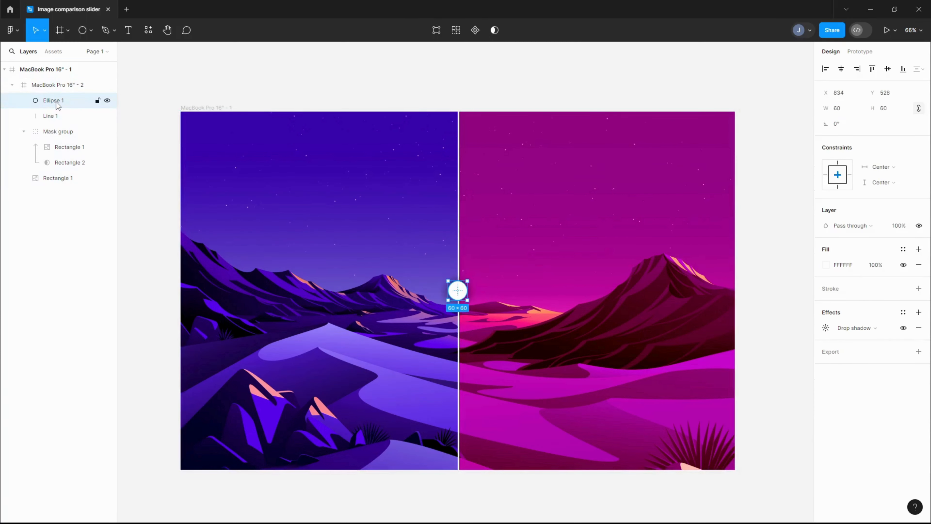
shift+click(55, 117)
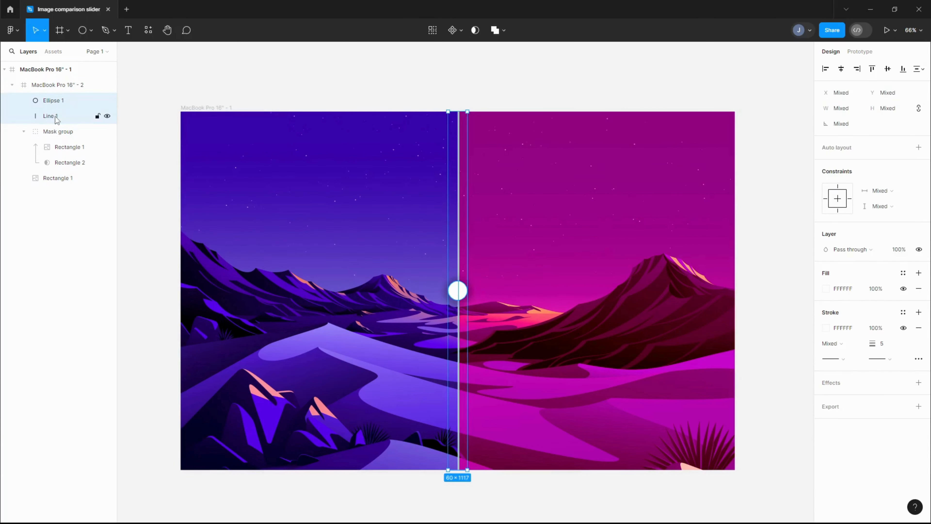
key(ctrl+g)
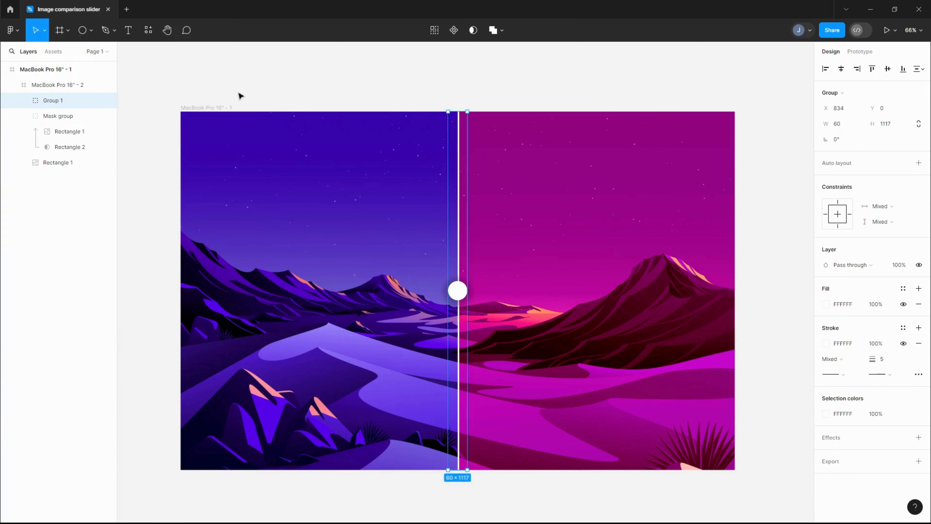
Duplicate the outer MacBook Pro 16" - 1 frame.
click(241, 95)
click(205, 108)
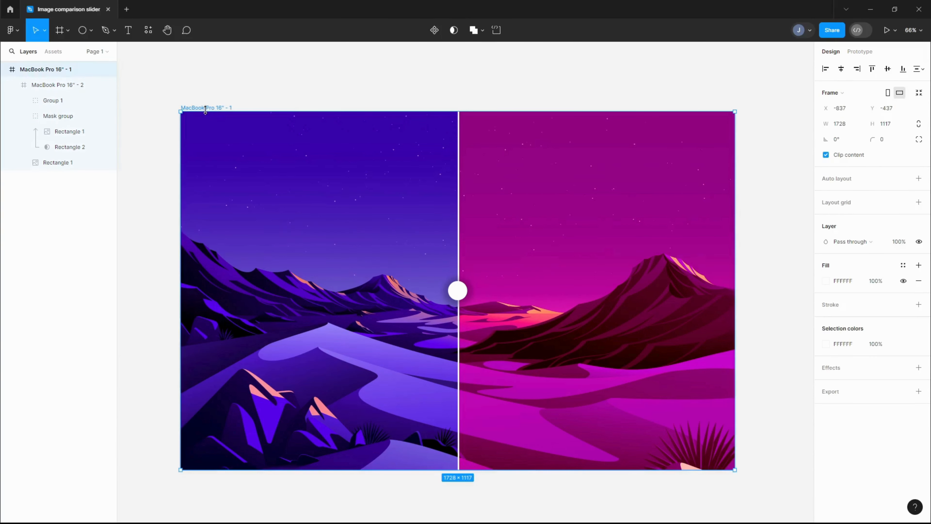
key(ctrl+d)
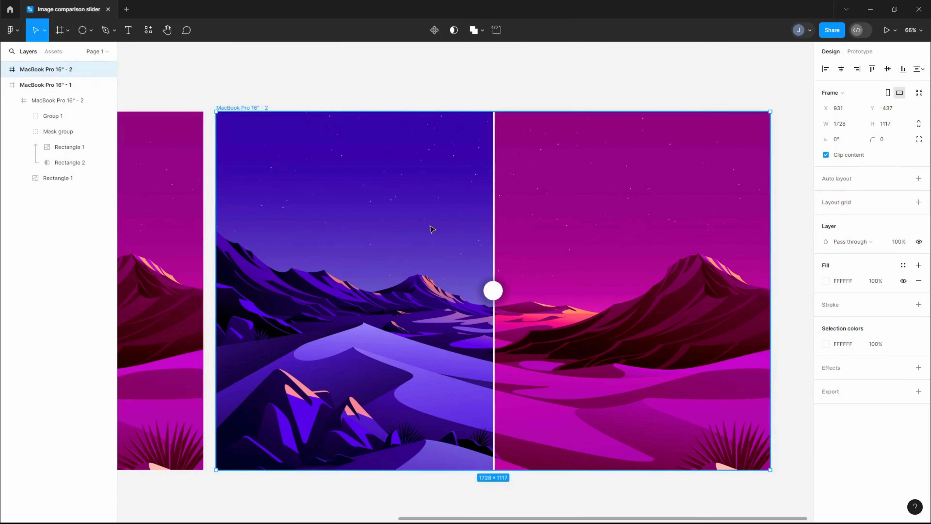
Align the slider handle group in the duplicated frame to the frame's left edge.
click(4, 85)
click(5, 69)
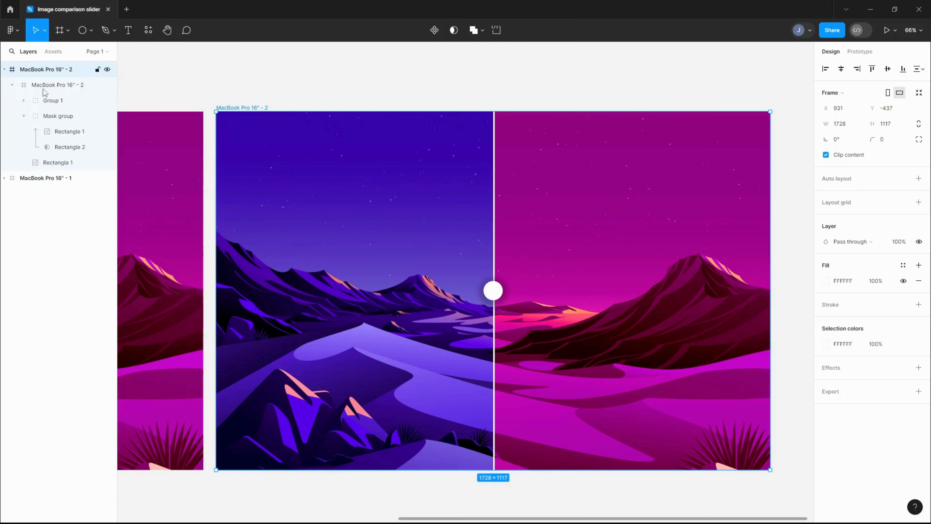
click(49, 100)
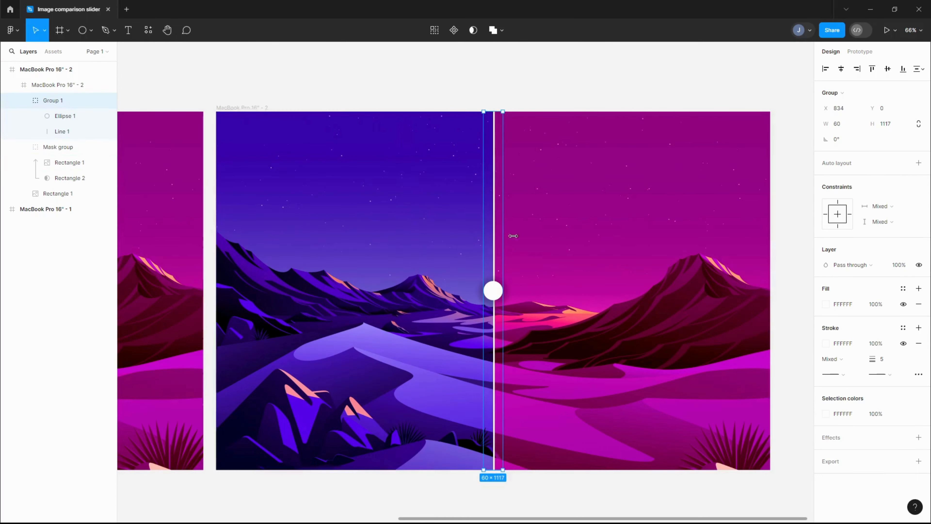
click(825, 69)
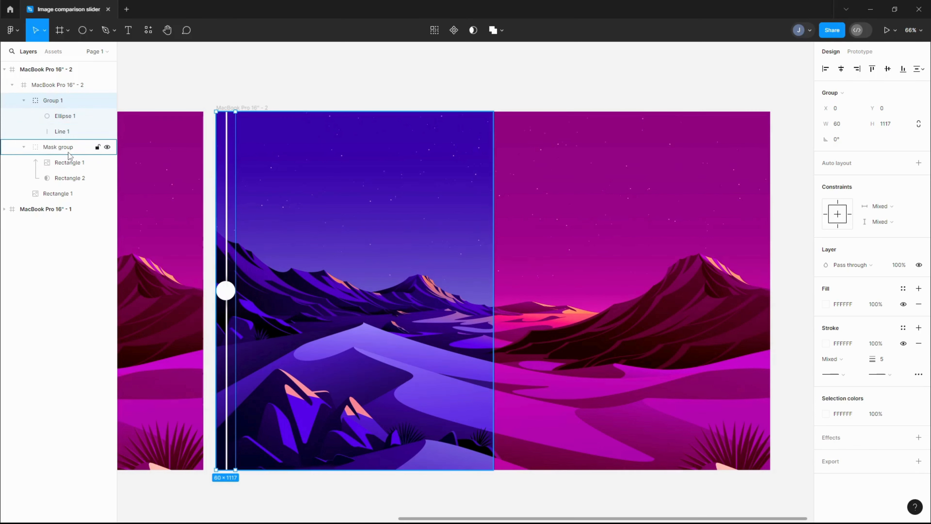
Narrow the mask Rectangle 2 in the duplicated frame so its right edge meets the divider line.
click(70, 179)
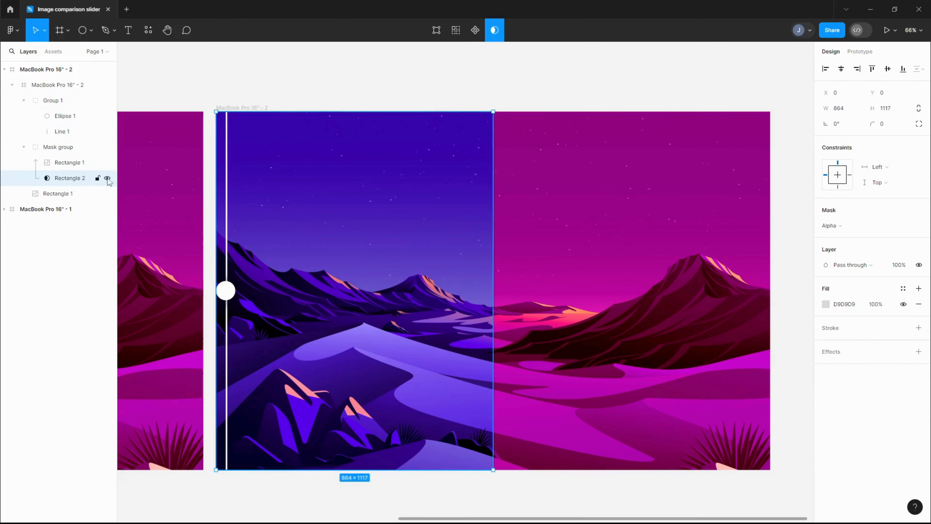
drag(495, 230, 225, 192)
click(289, 61)
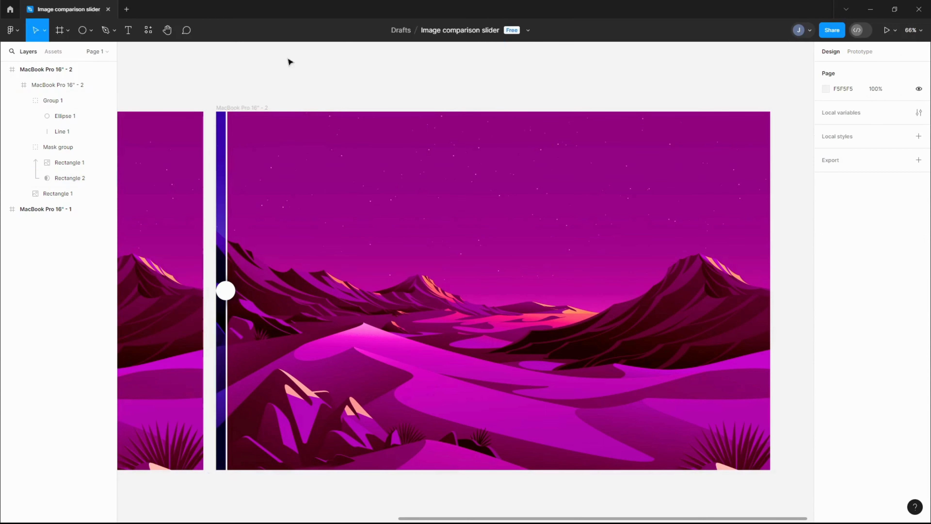
Duplicate the outer MacBook Pro 16" - 2 frame and collapse the original's layers.
click(252, 109)
key(ctrl+d)
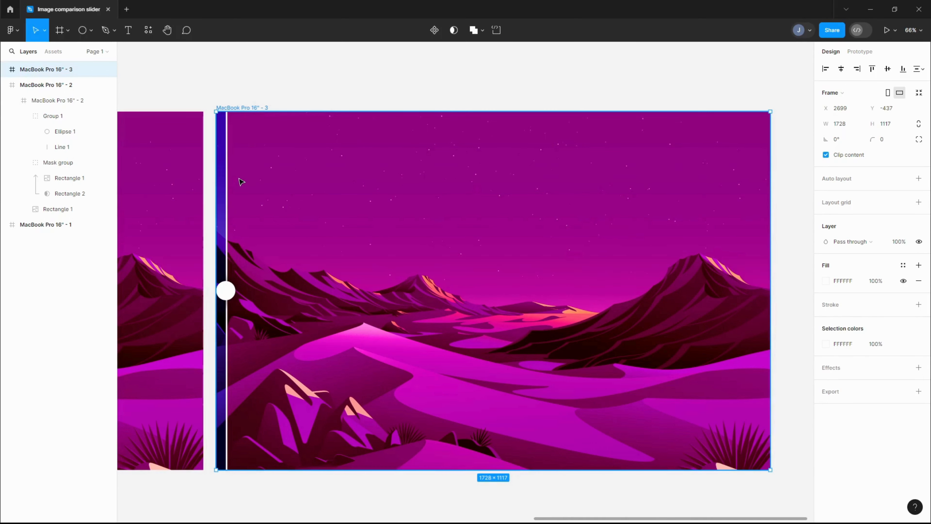
click(4, 84)
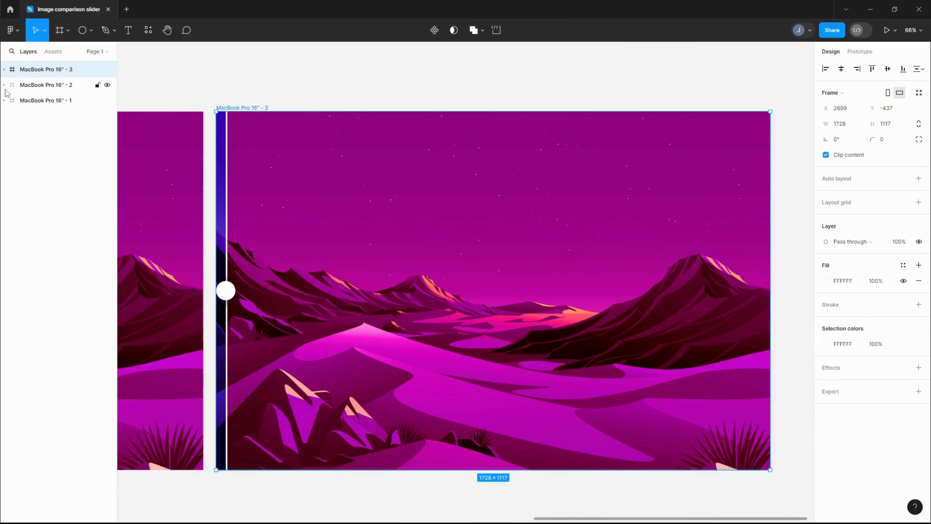
Align the slider handle group in the MacBook Pro 16" - 3 frame to the frame's right edge.
click(5, 70)
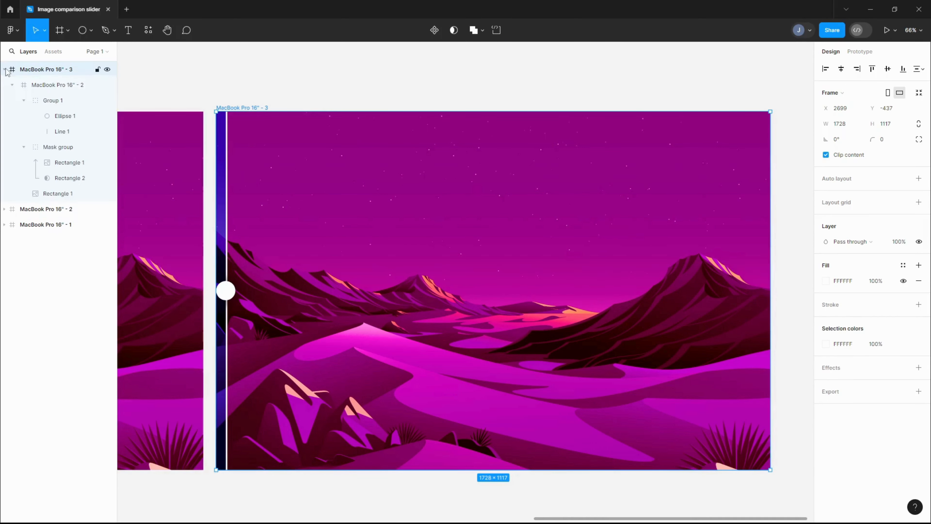
click(39, 101)
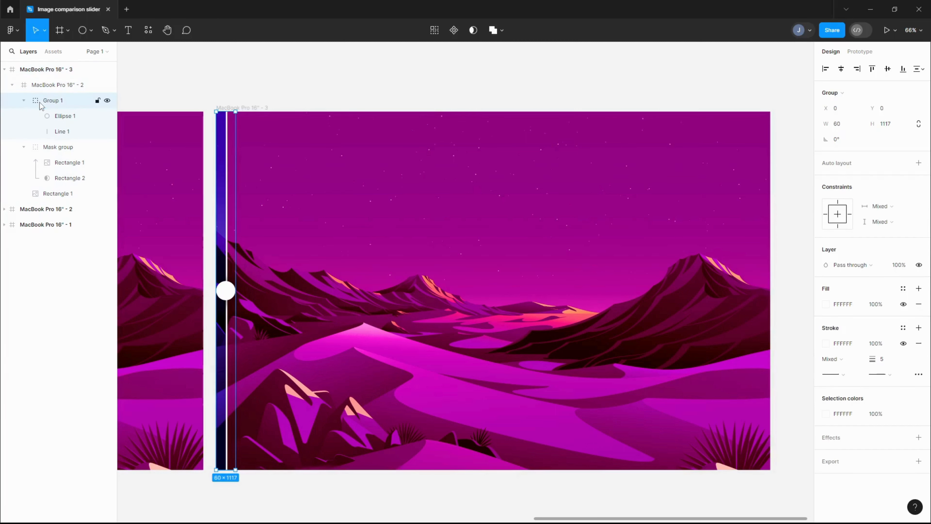
click(857, 69)
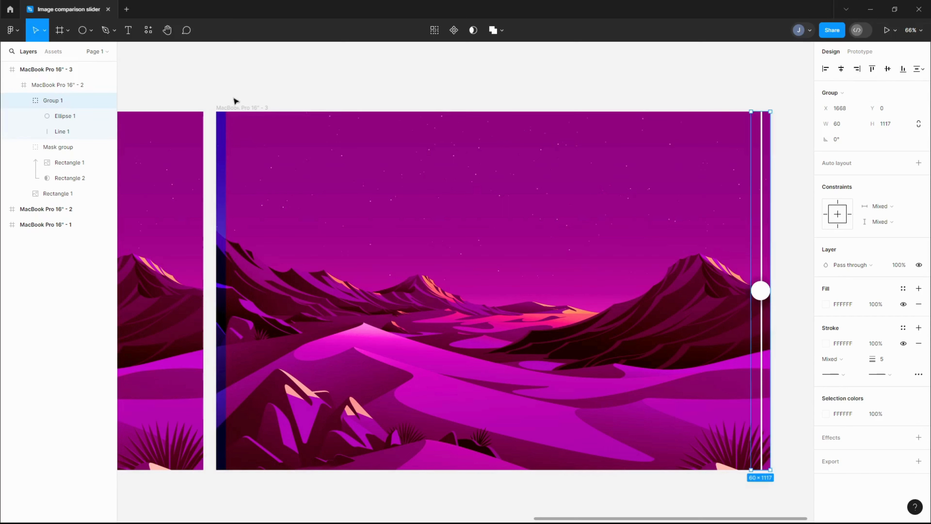
Widen the mask Rectangle 2 in the MacBook Pro 16" - 3 frame to 1698 so its right edge meets the divider line.
click(73, 182)
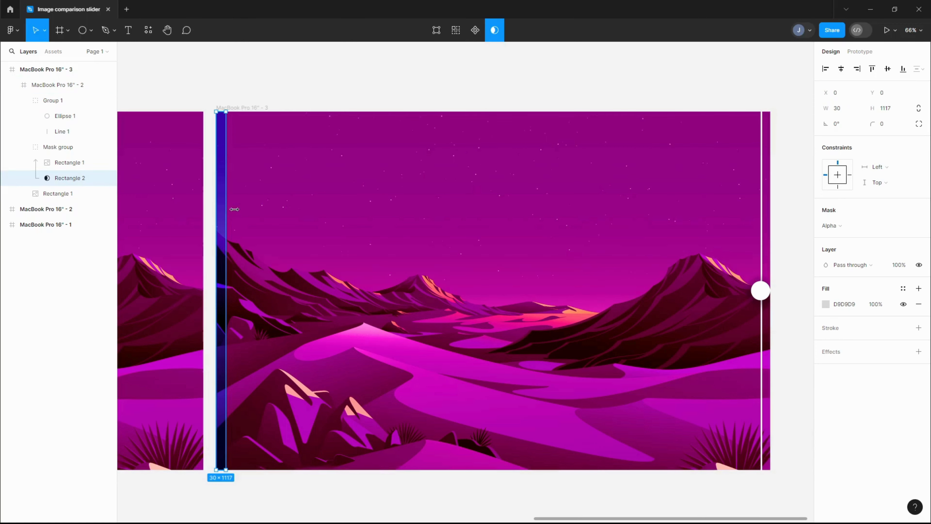
drag(235, 209, 760, 274)
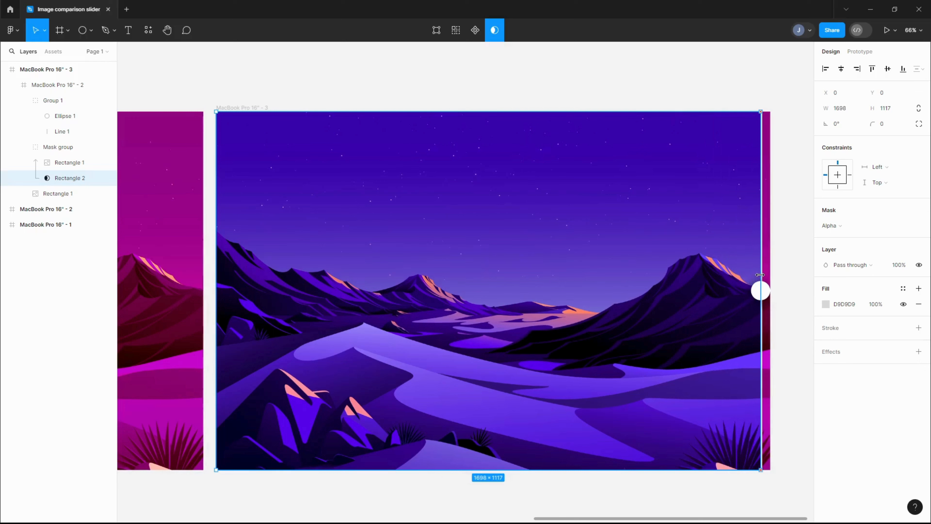
click(633, 91)
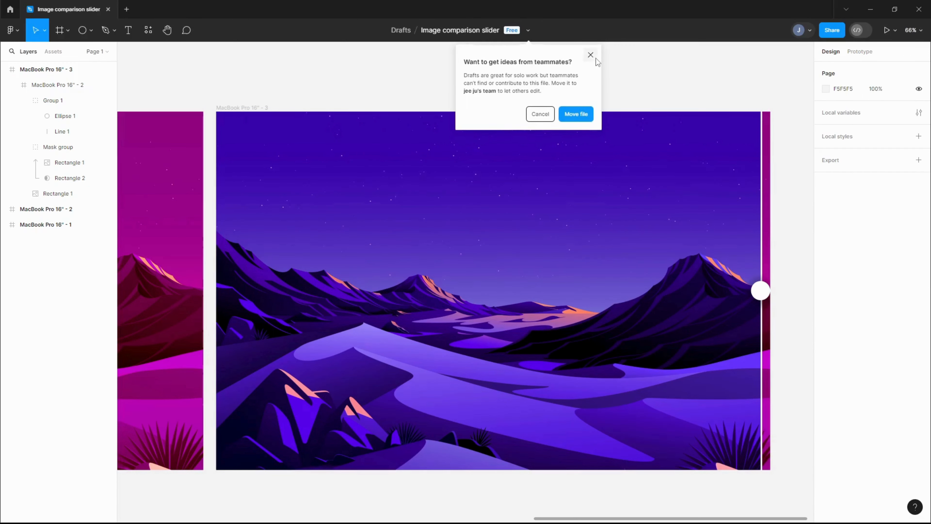
click(592, 56)
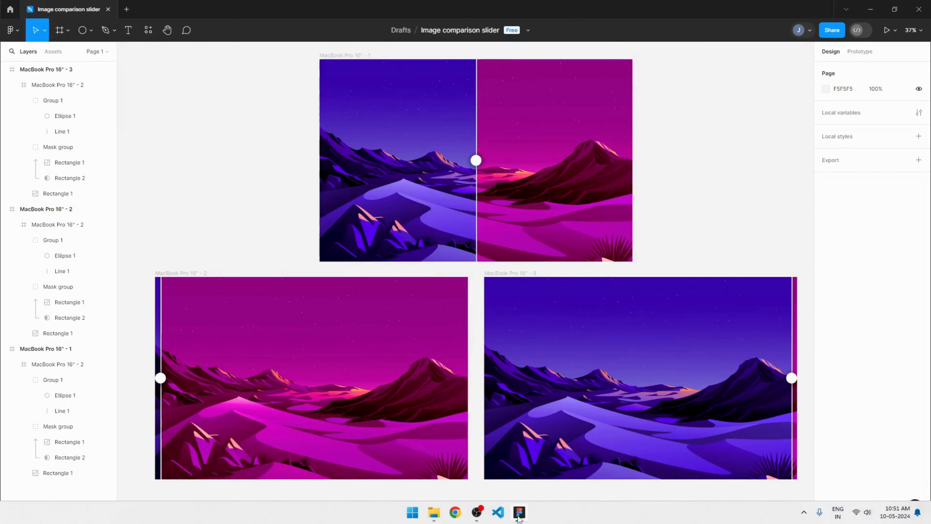
Add an On drag prototype interaction with Smart animate from Ellipse 1 in MacBook Pro 16" - 1 to the MacBook Pro 16" - 2 frame.
click(856, 52)
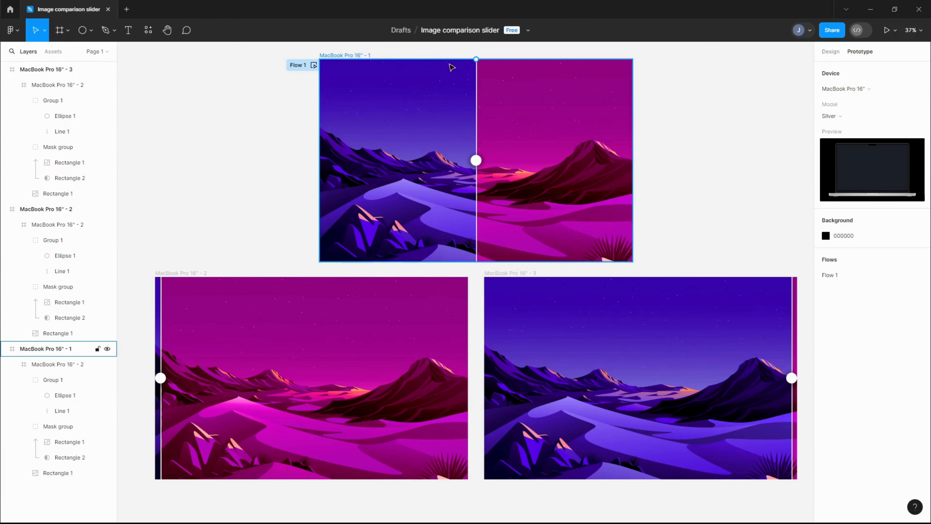
click(359, 55)
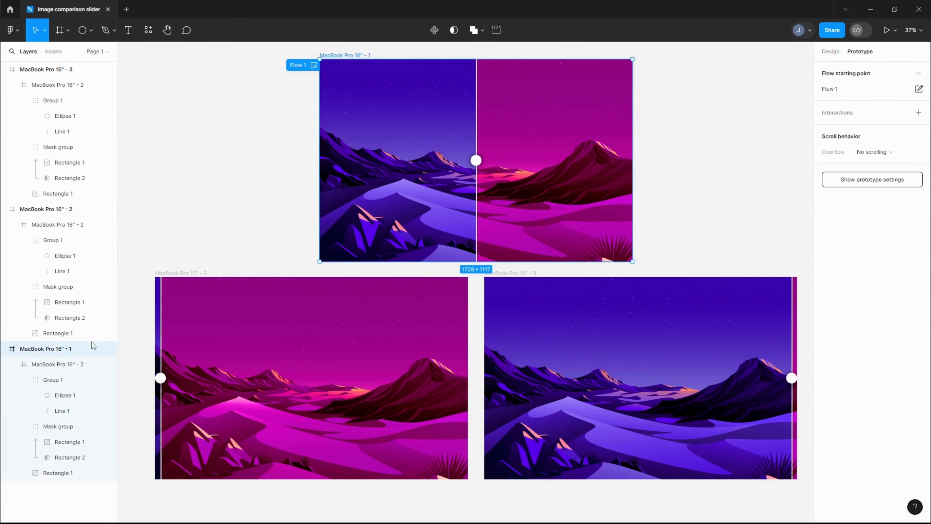
click(65, 395)
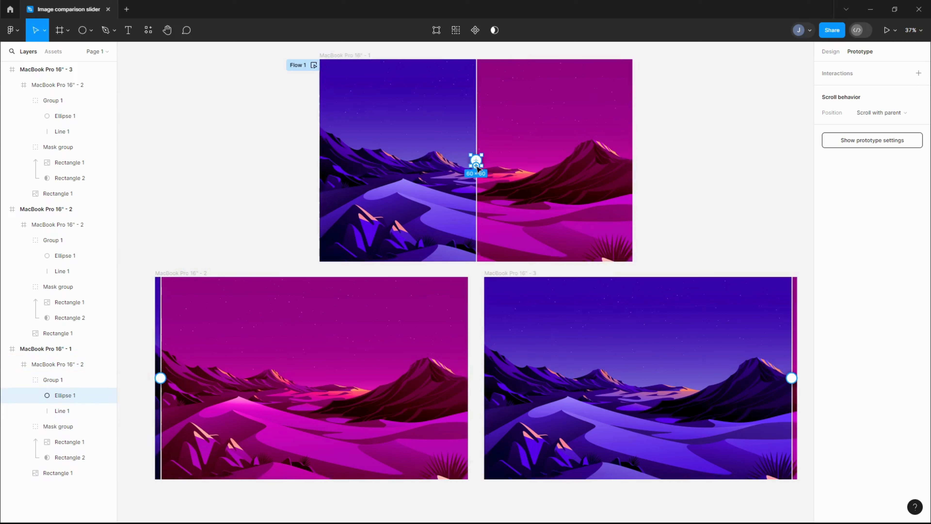
drag(480, 160, 447, 203)
drag(347, 271, 335, 290)
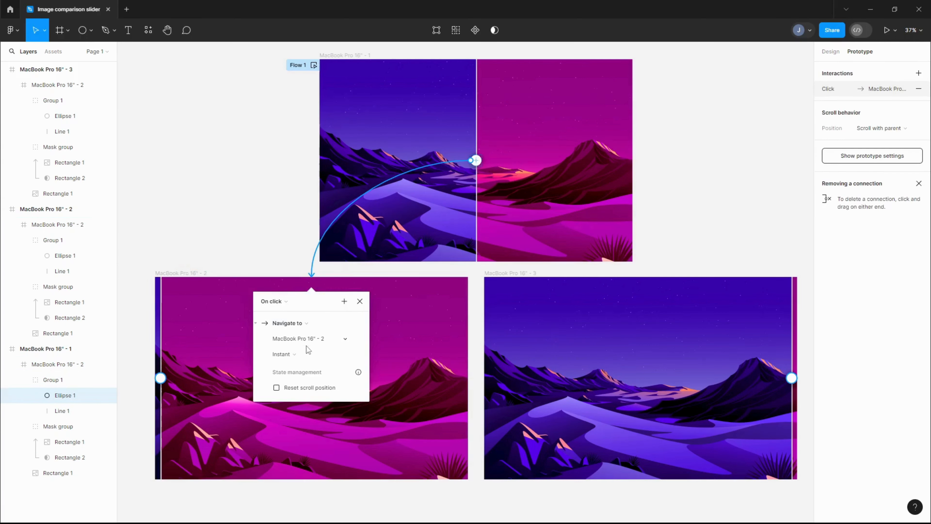
click(292, 303)
click(288, 312)
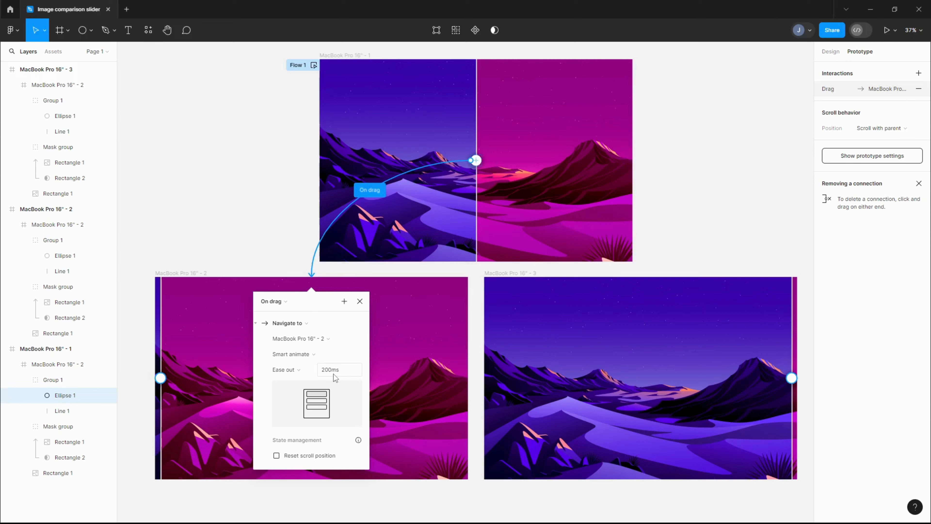
Link Ellipse 1 in MacBook Pro 16" - 2 to the MacBook Pro 16" - 3 frame with an On drag, Smart animate interaction.
click(161, 380)
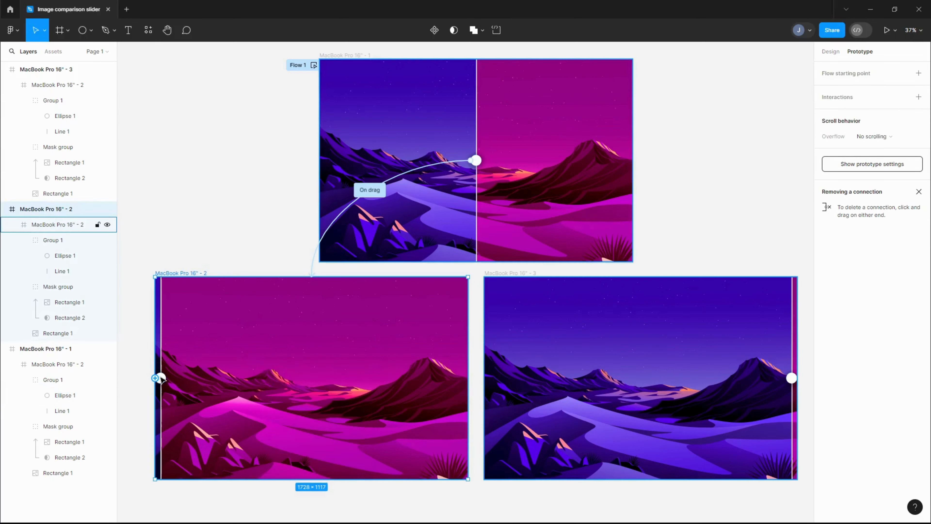
click(73, 257)
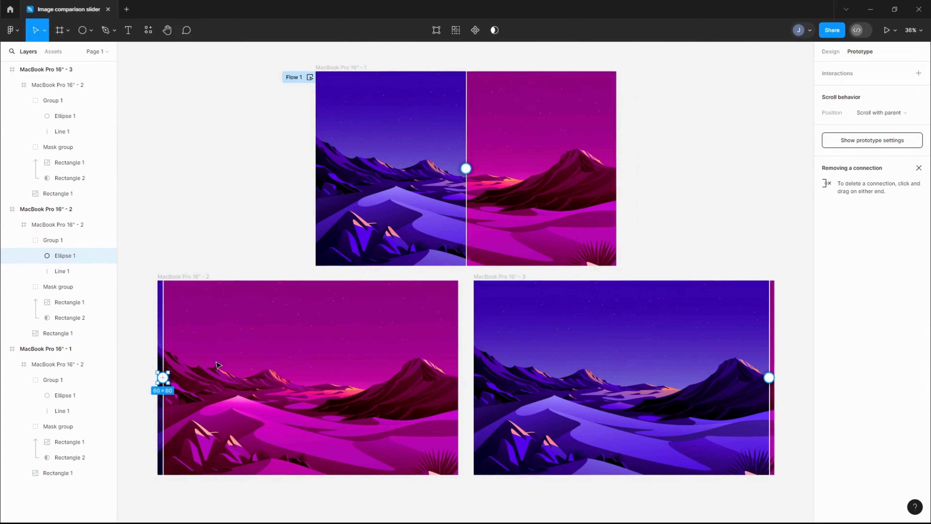
scroll(198, 345, up, 1)
scroll(217, 365, up, 1)
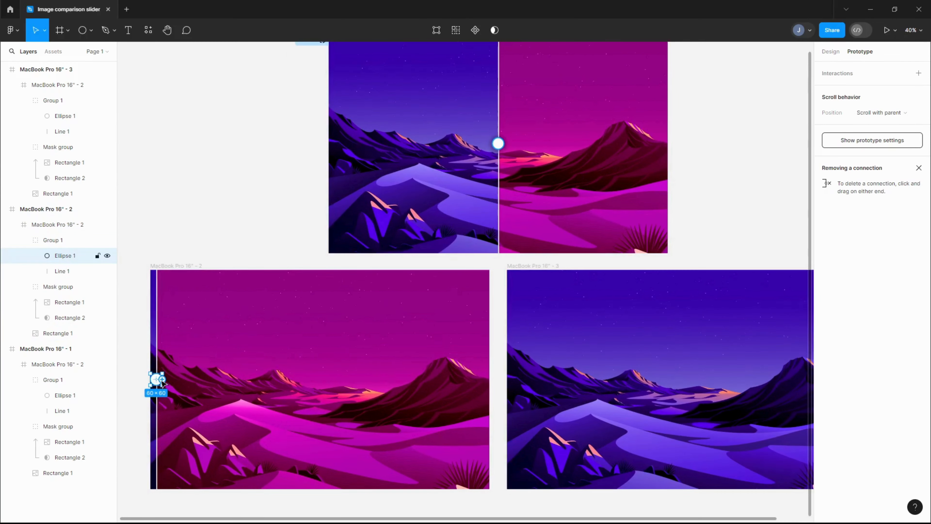
drag(162, 380, 237, 392)
drag(499, 394, 521, 390)
scroll(536, 441, down, 2)
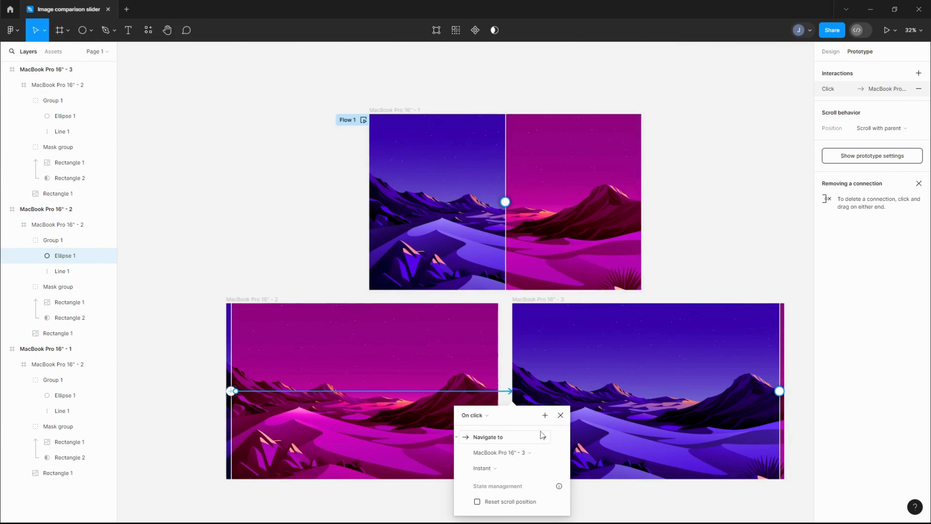
scroll(542, 435, up, 1)
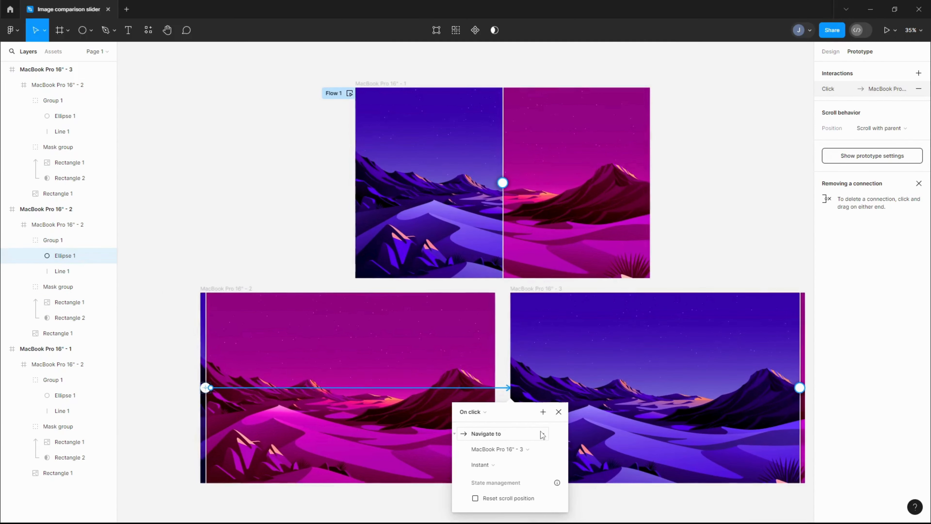
click(484, 411)
click(476, 397)
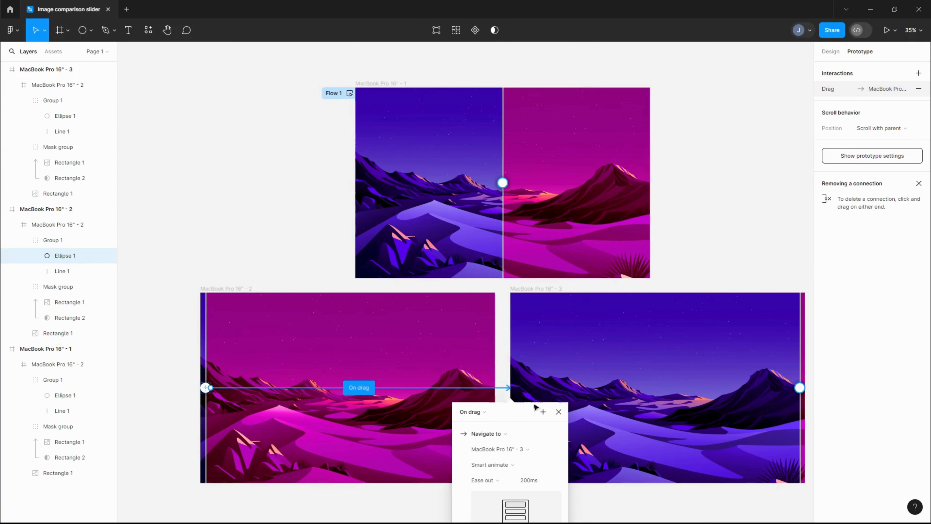
Connect Ellipse 1 in MacBook Pro 16" - 3 back to the MacBook Pro 16" - 1 frame with an On drag trigger.
click(854, 420)
scroll(807, 364, up, 3)
scroll(812, 330, up, 4)
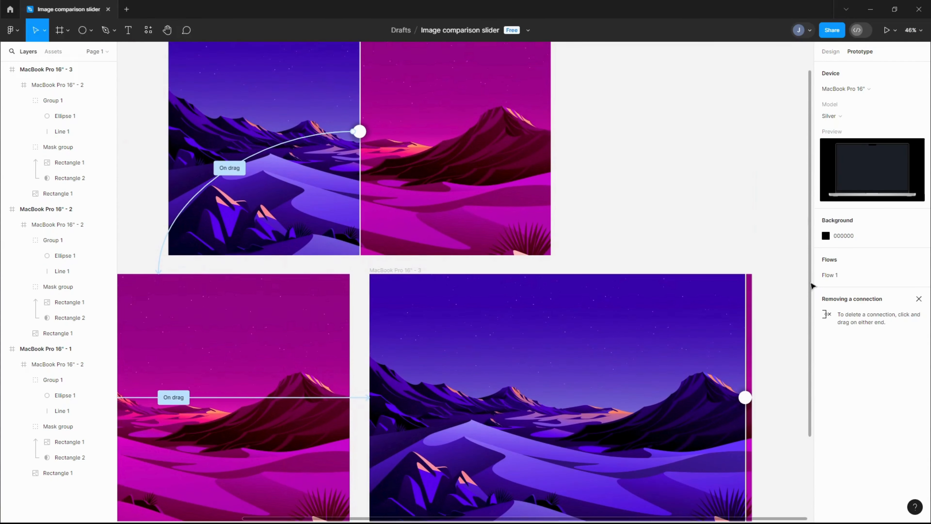
click(746, 395)
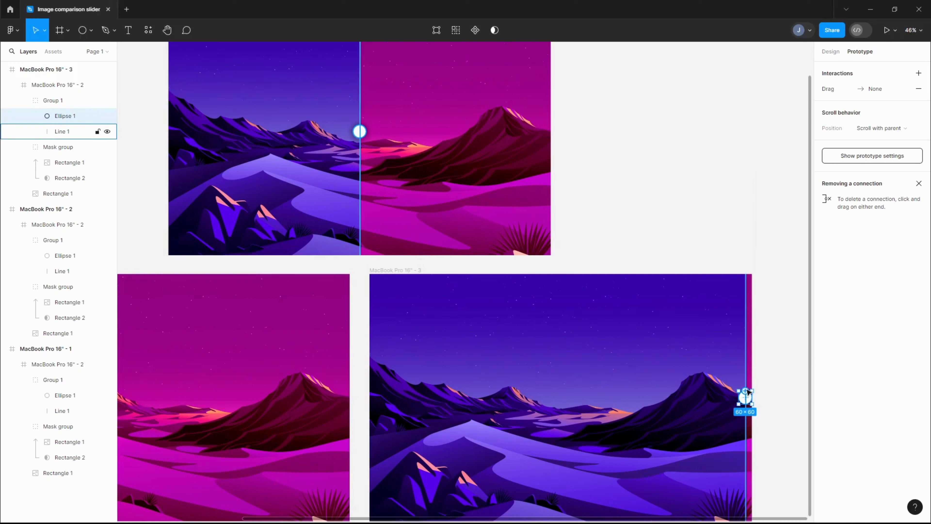
drag(748, 393, 531, 235)
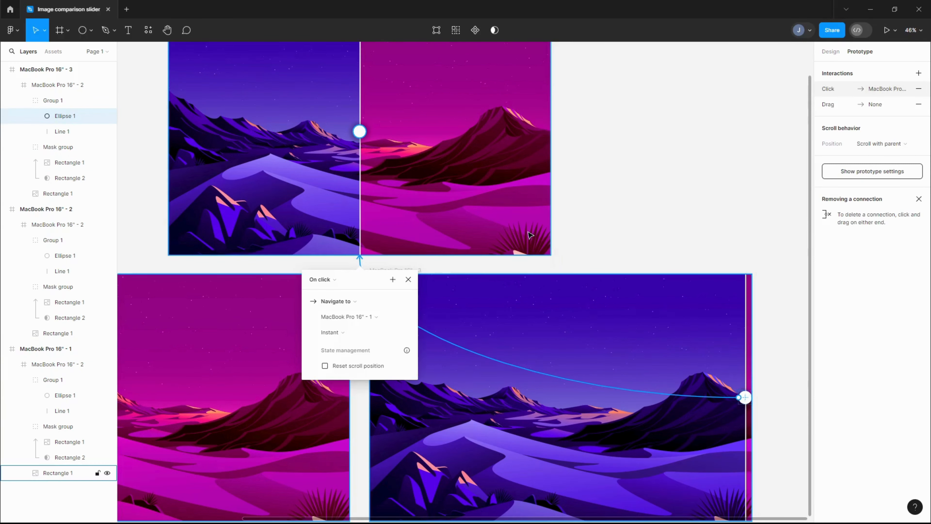
click(337, 281)
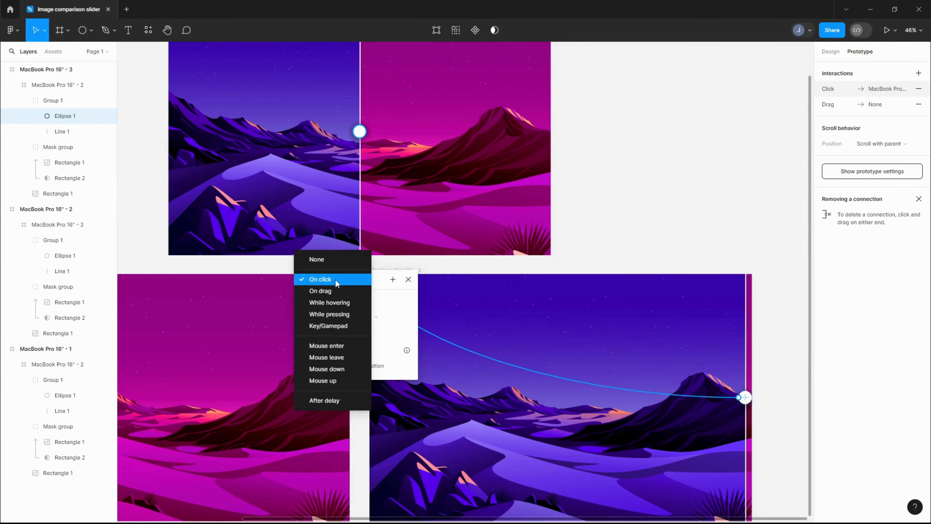
click(337, 296)
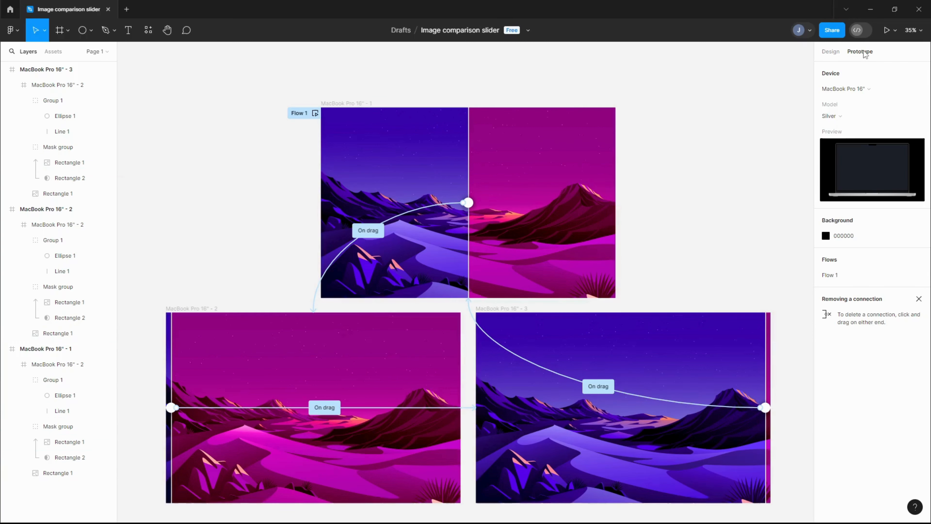
Run the prototype preview and test the comparison slider by moving its handle across the image.
click(887, 35)
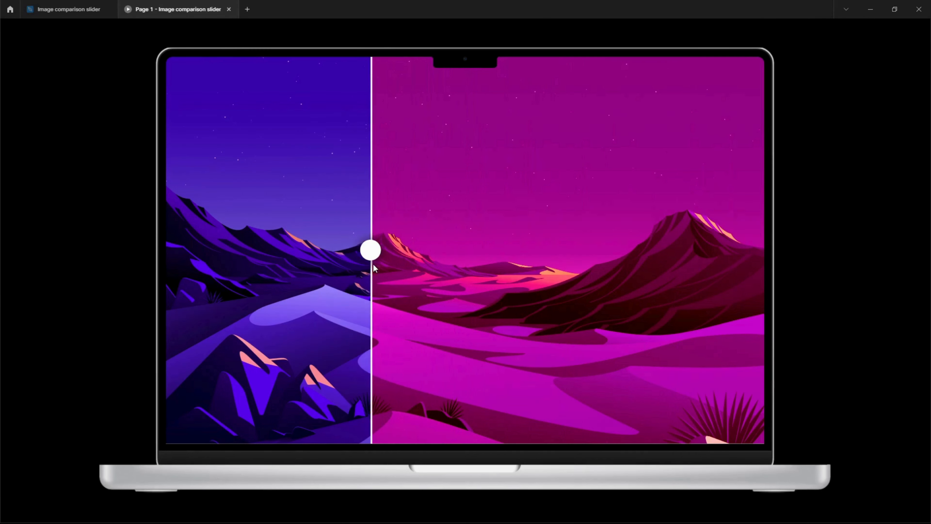
drag(374, 265, 537, 277)
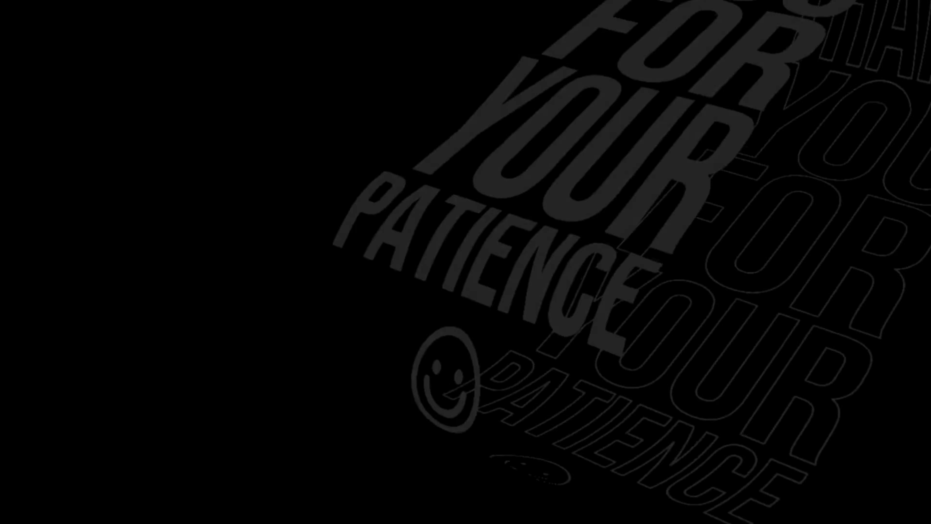